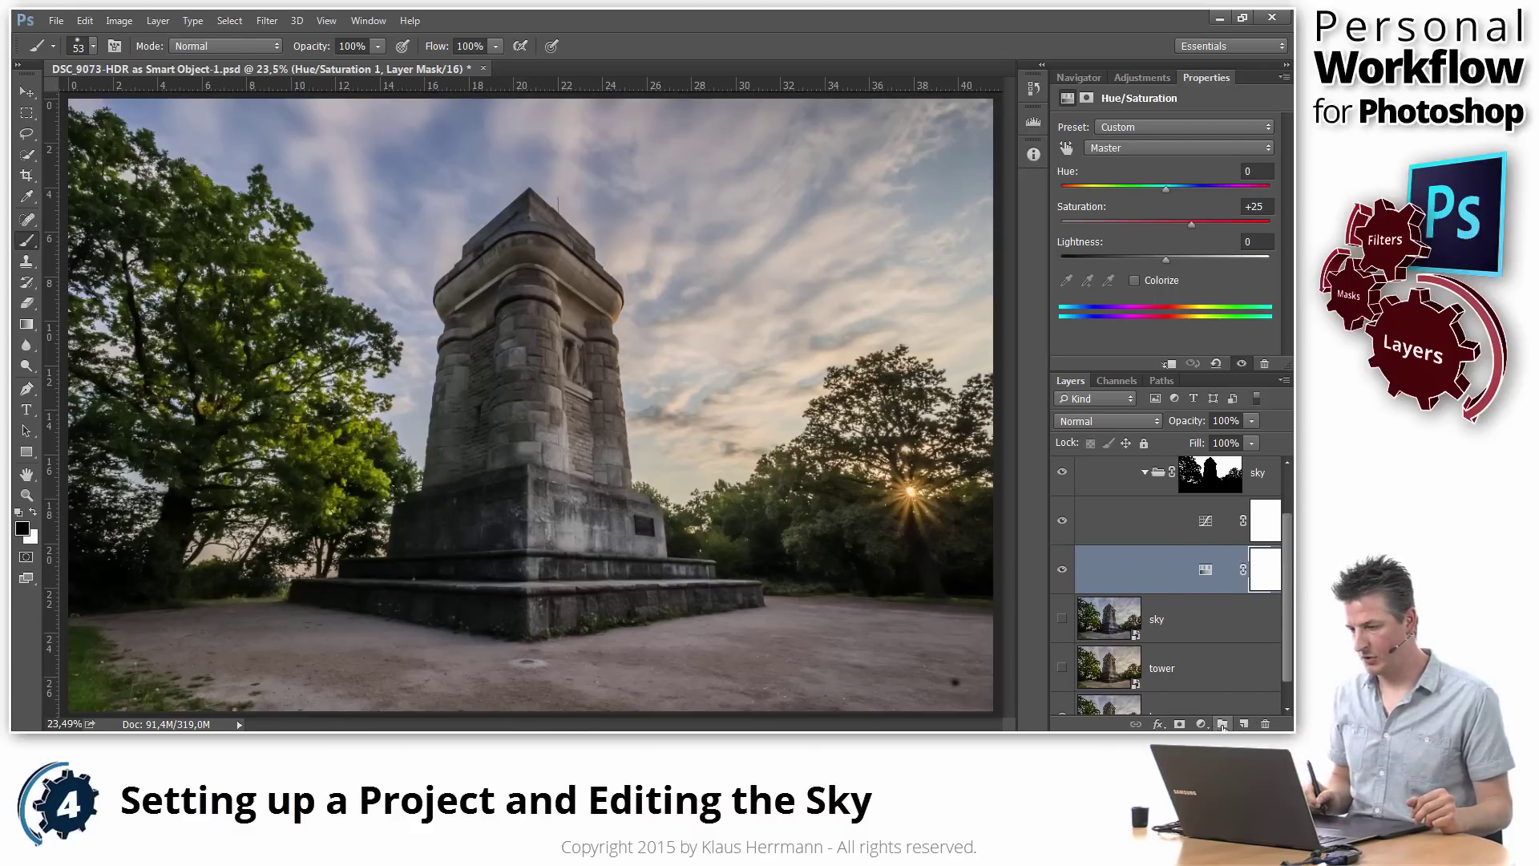
- Create a new group below the sky group's two adjustment layers and rename it 'clouds'
left_click(1223, 726)
left_click_drag(1210, 559, 1213, 609)
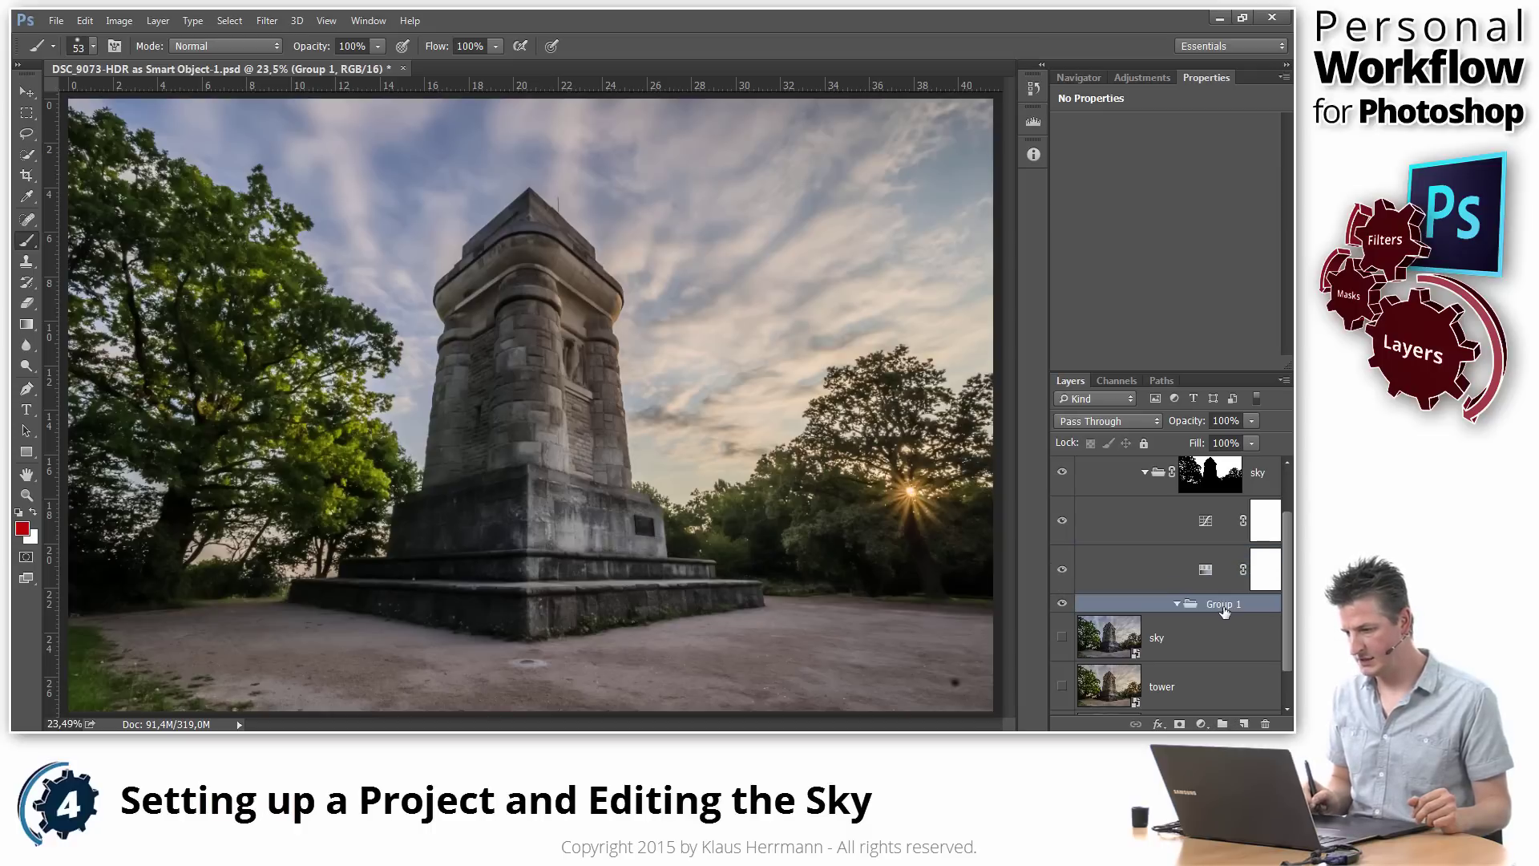
left_click(1145, 473)
left_click(1145, 537)
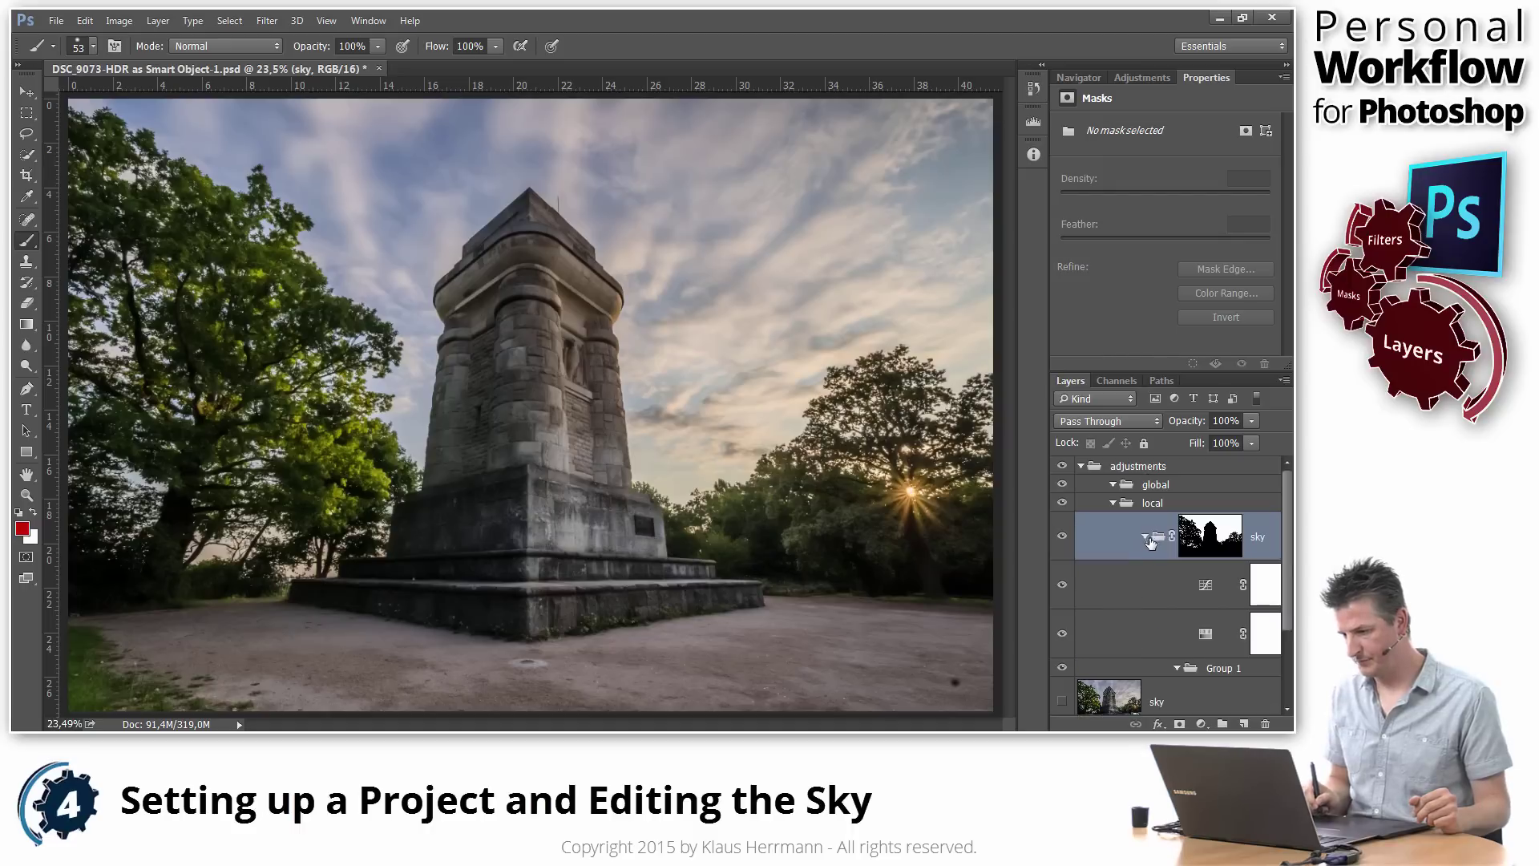
left_click(1233, 674)
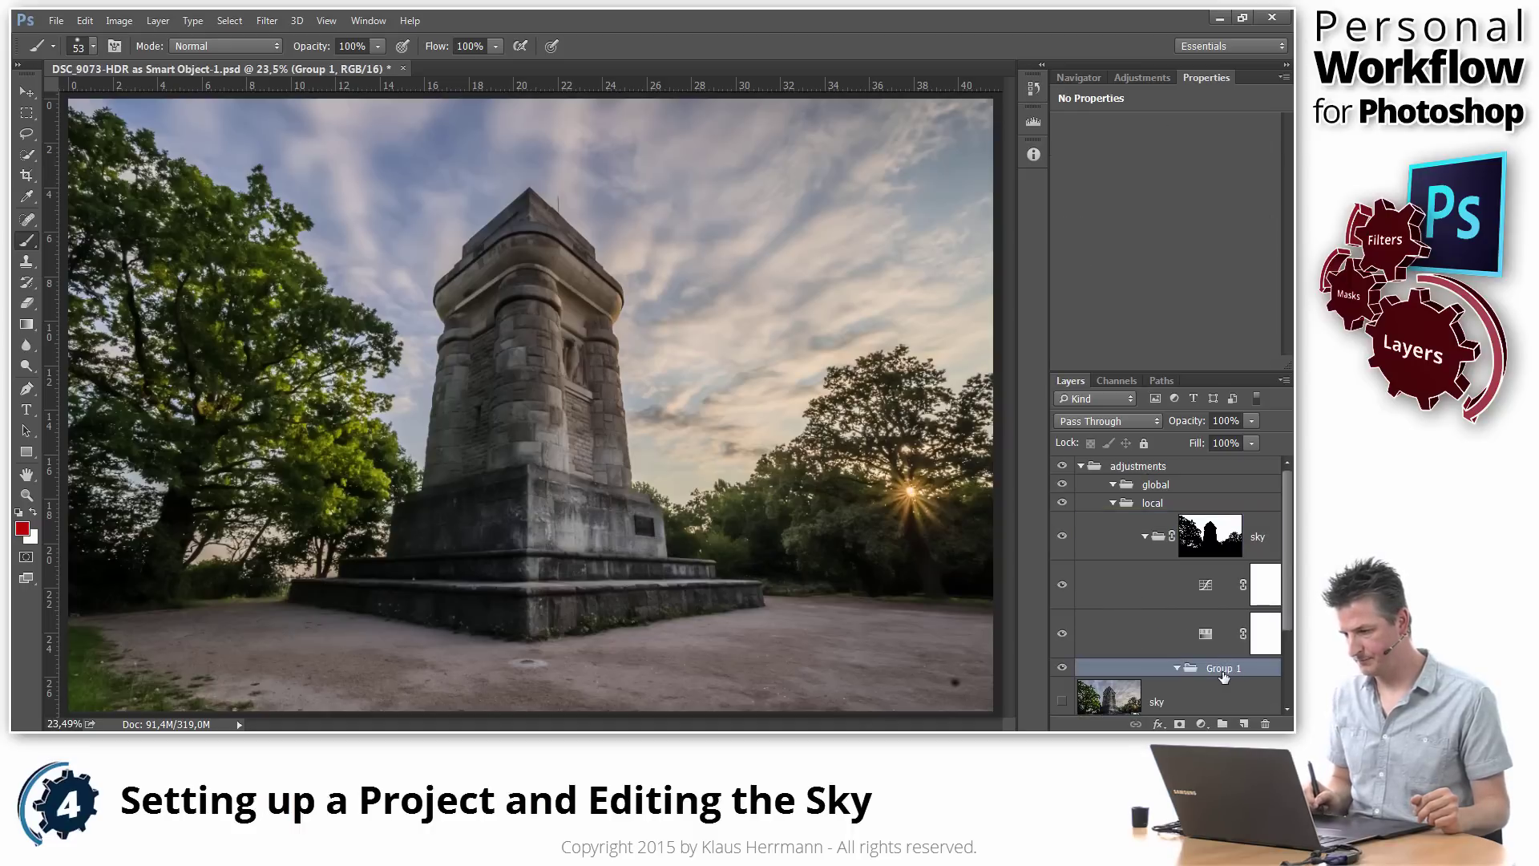
double_click(1227, 672)
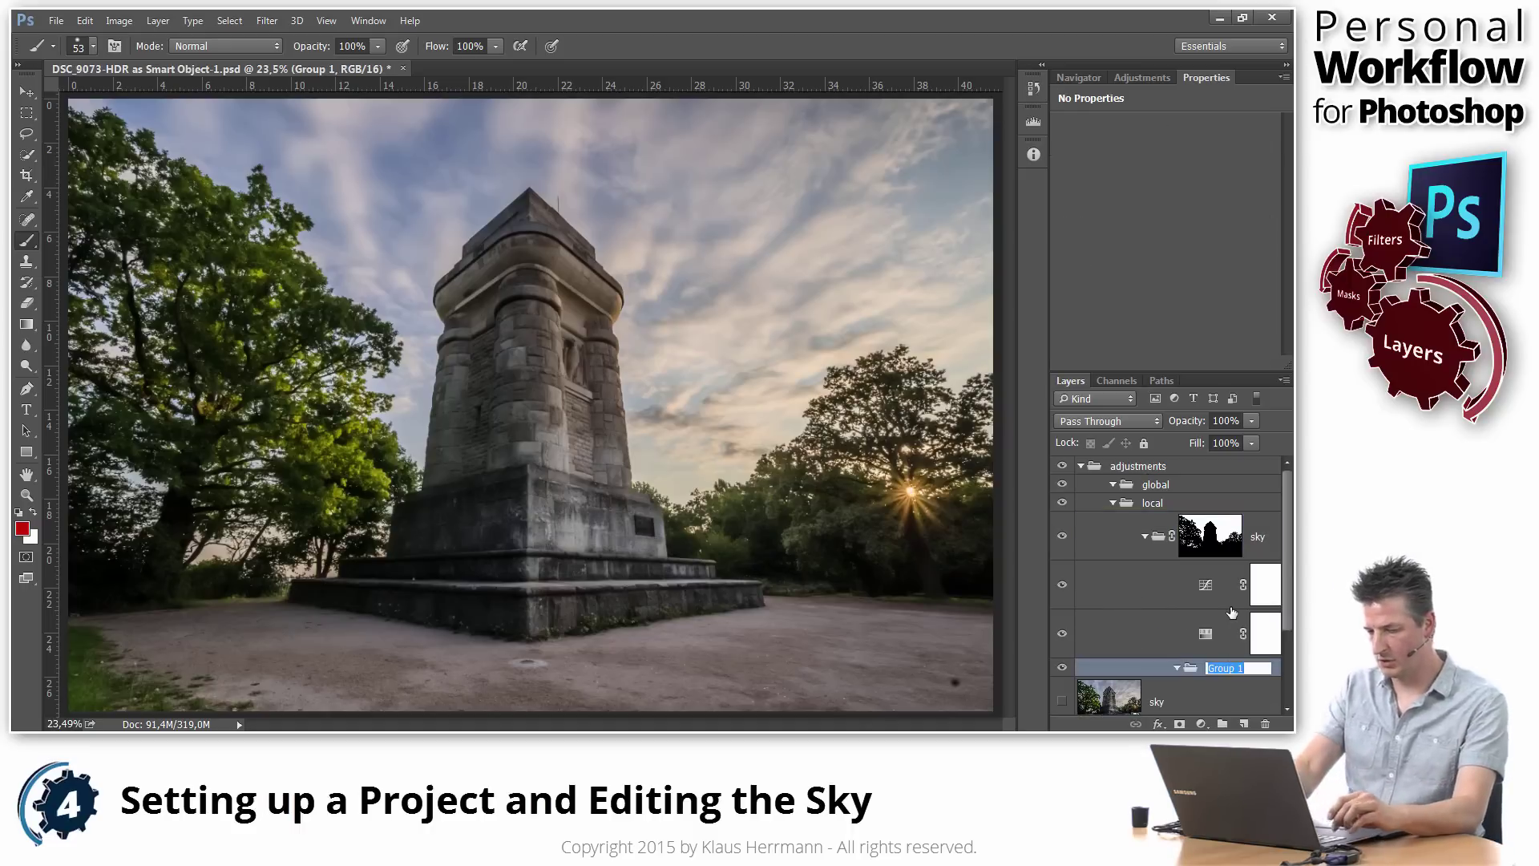
type("cloud")
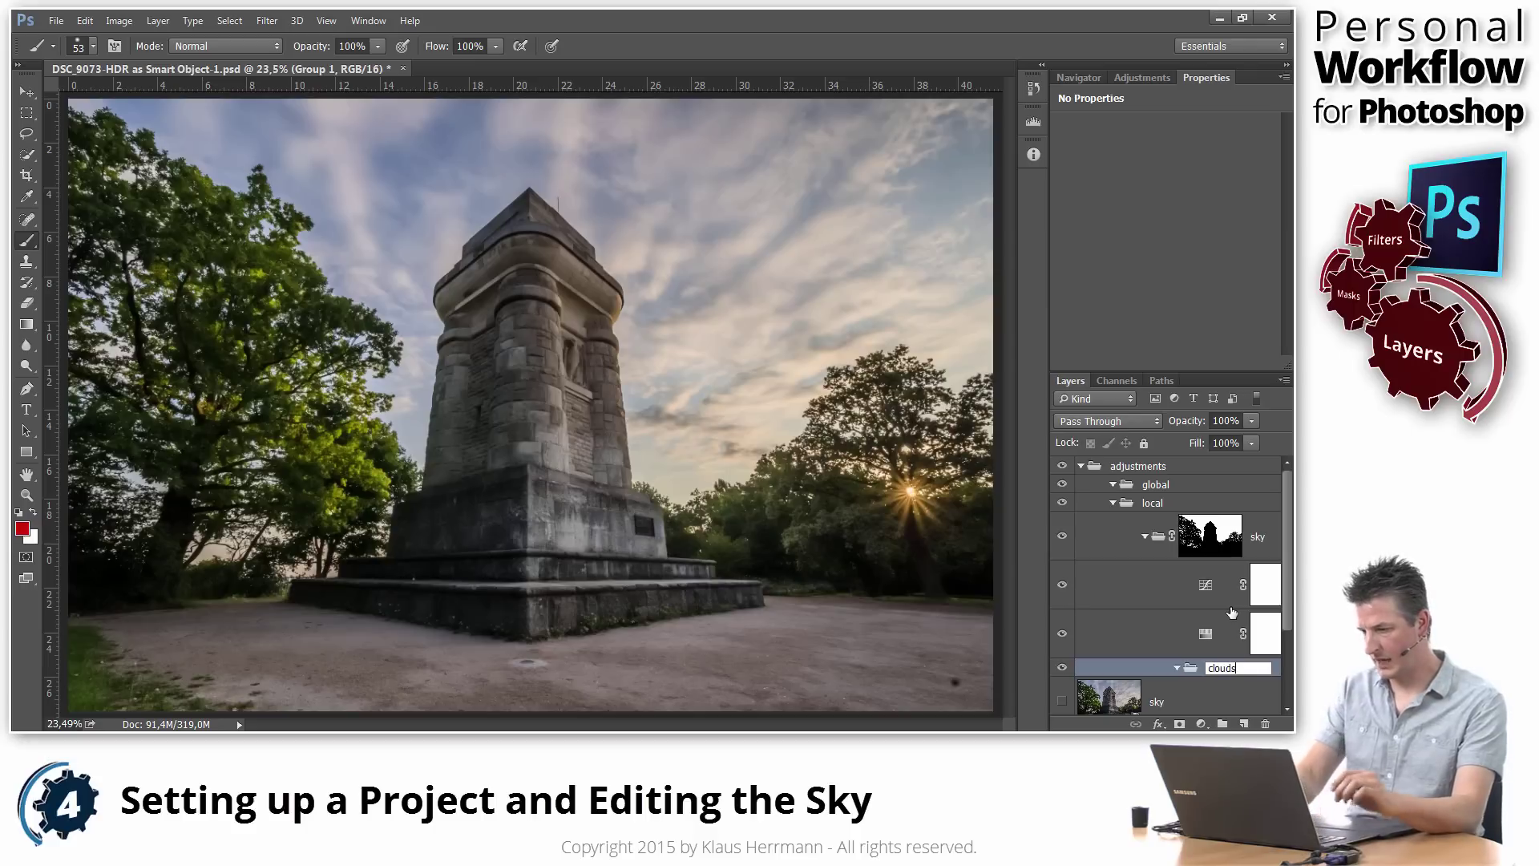
type("s")
key("Return")
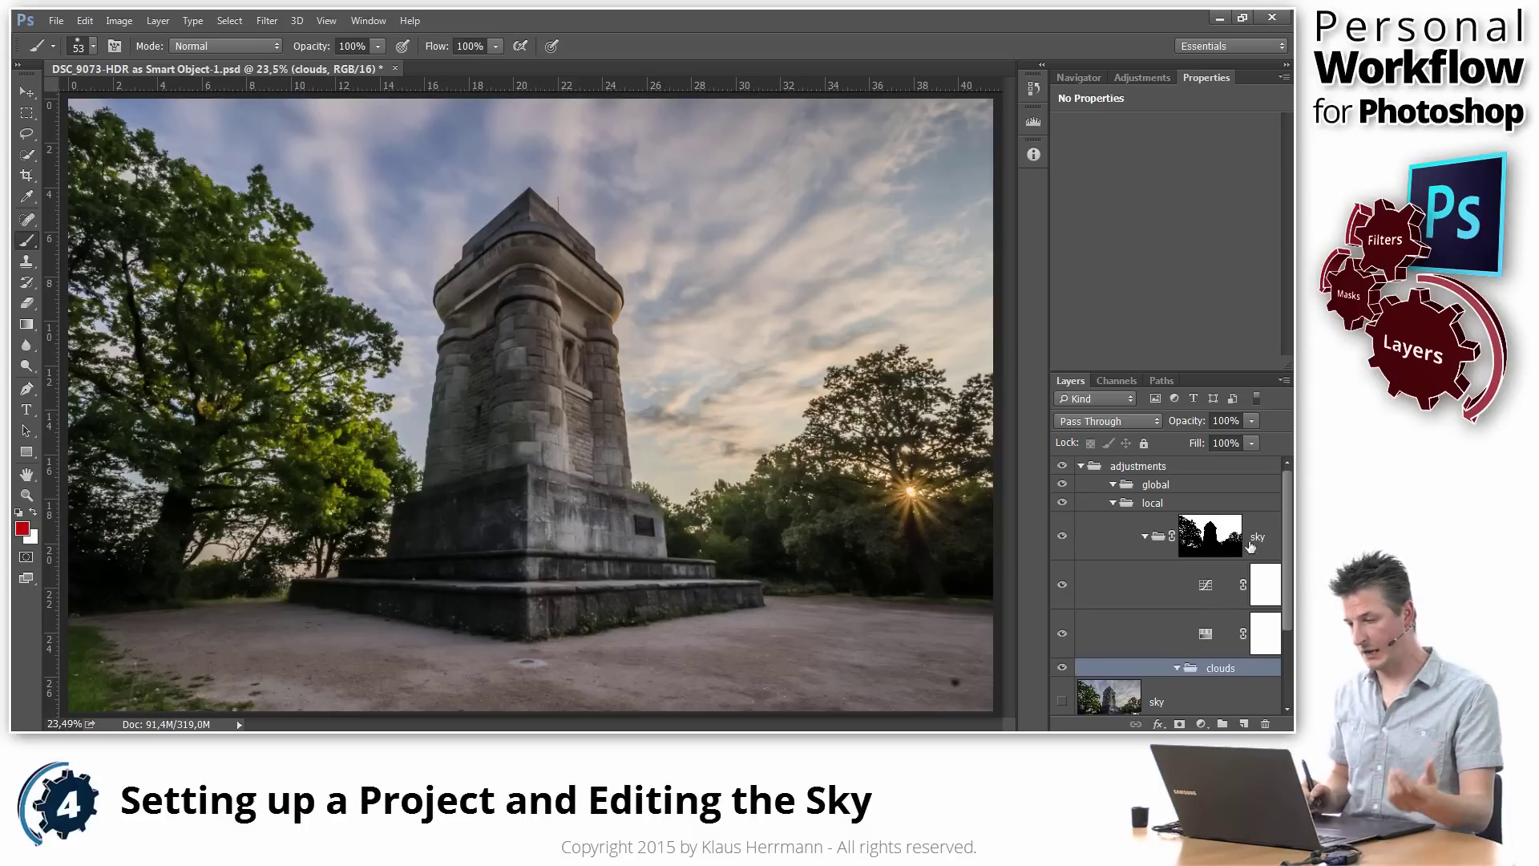
- Compare the Red, Green and Blue channels, then duplicate Red as 'Red copy'
left_click(1126, 382)
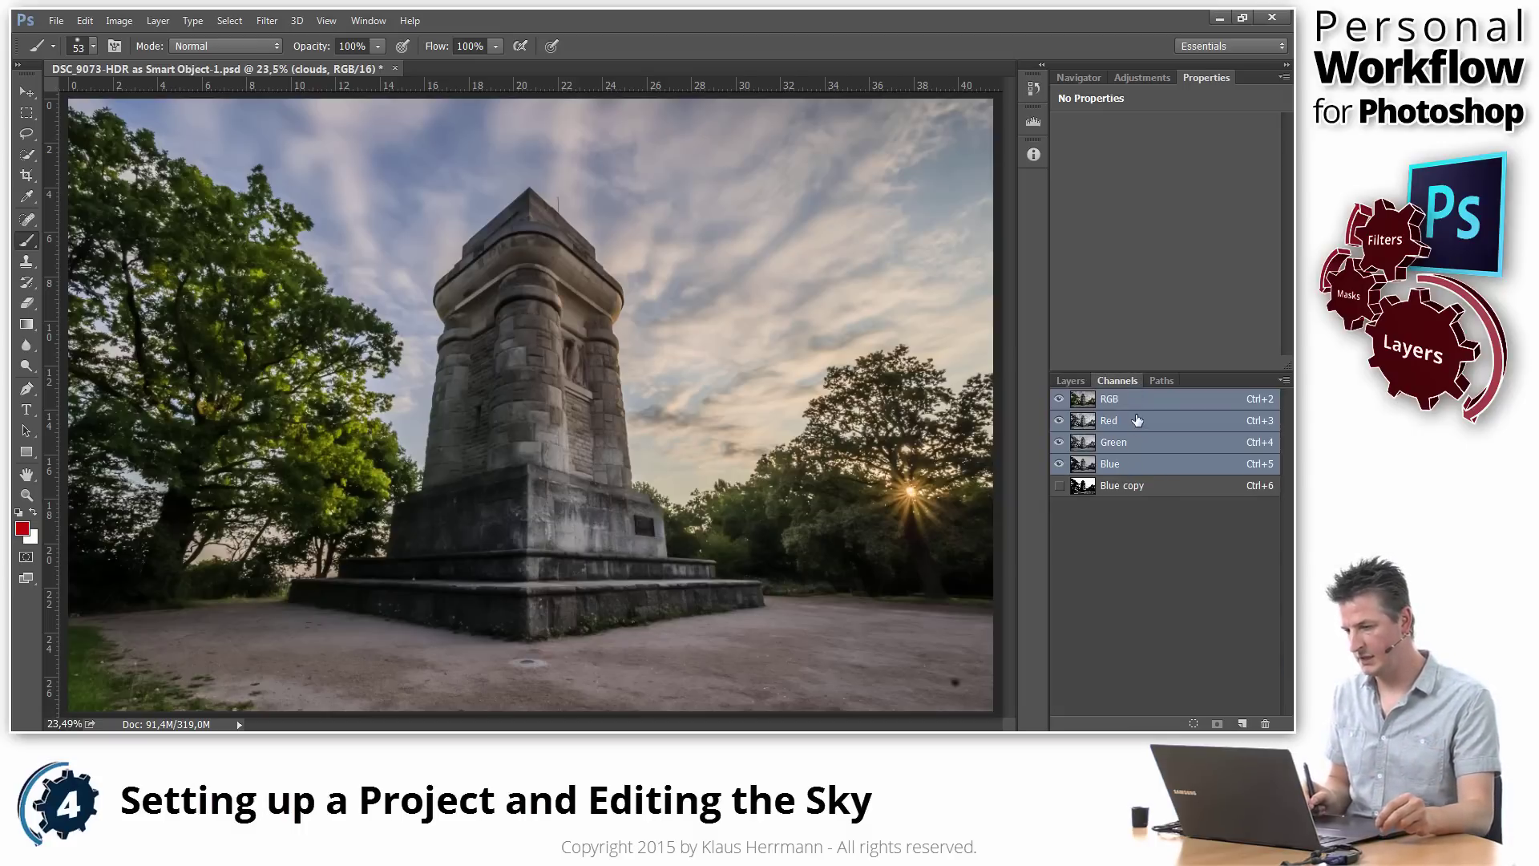
left_click(1131, 422)
left_click(1132, 443)
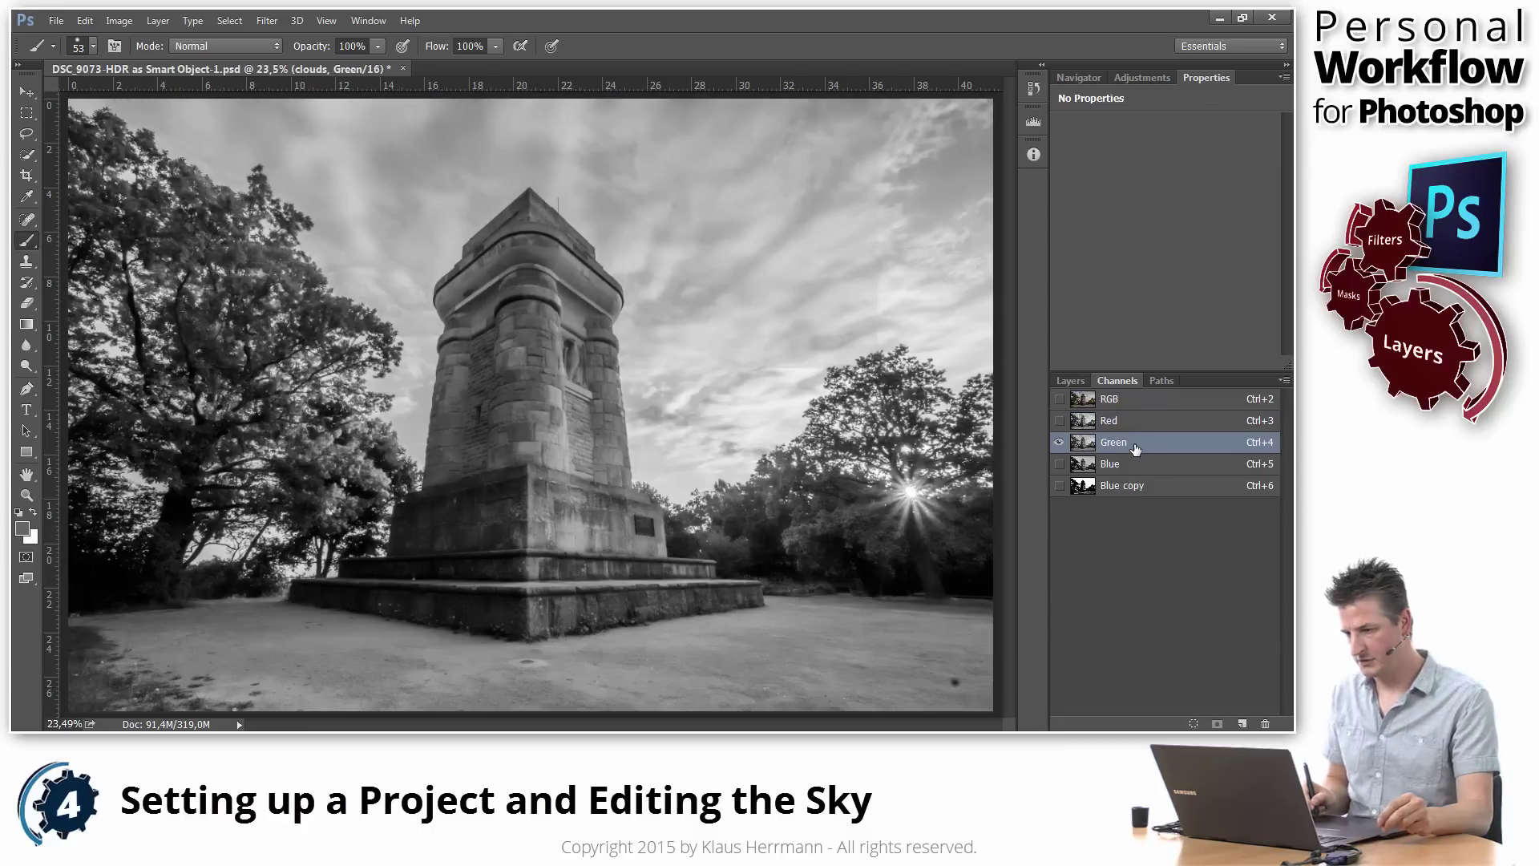
left_click(1140, 468)
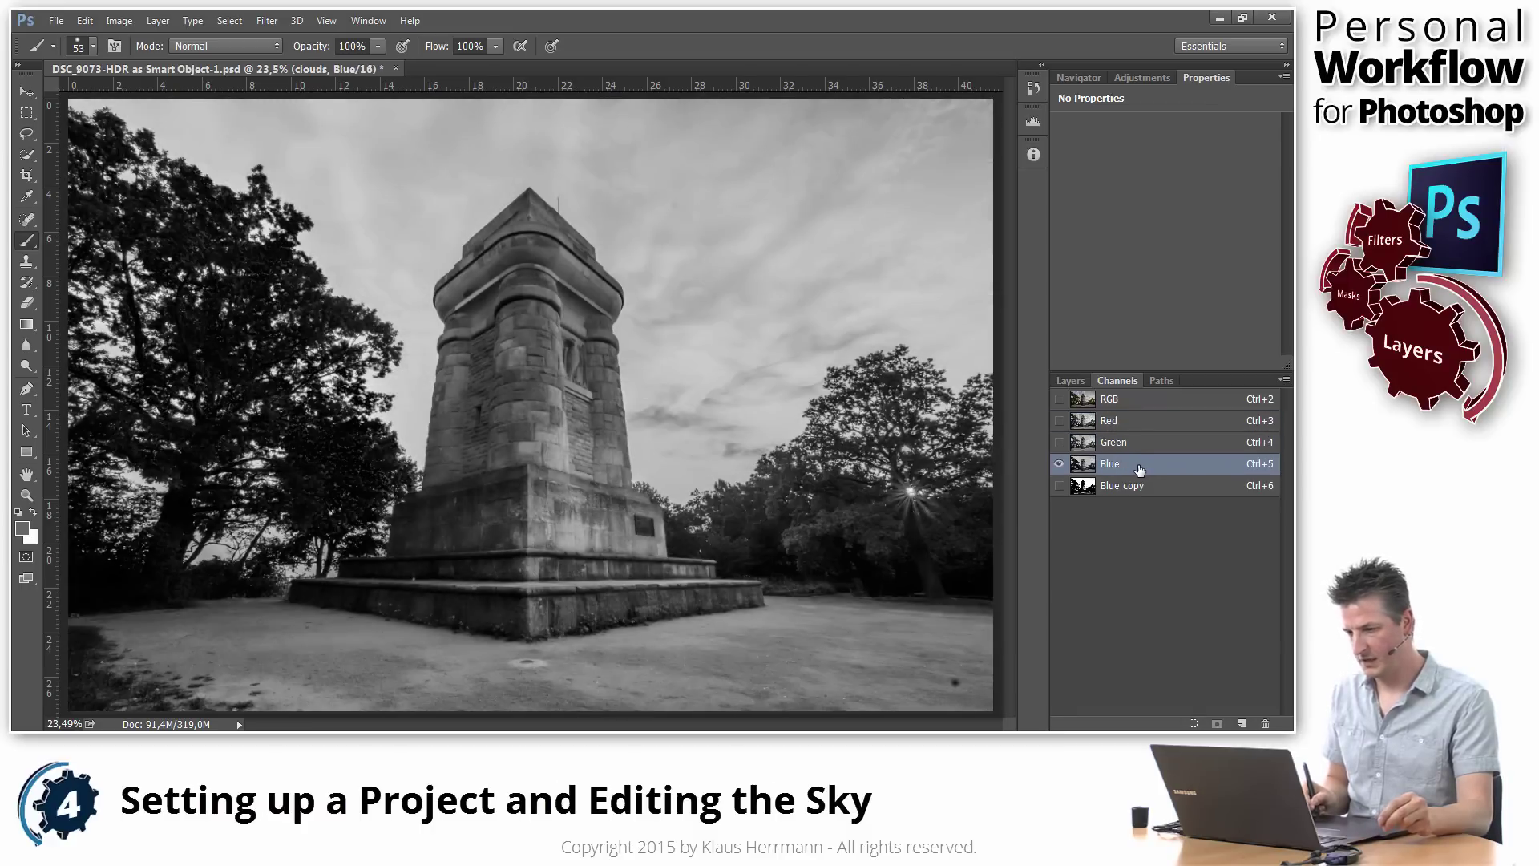
left_click(1134, 425)
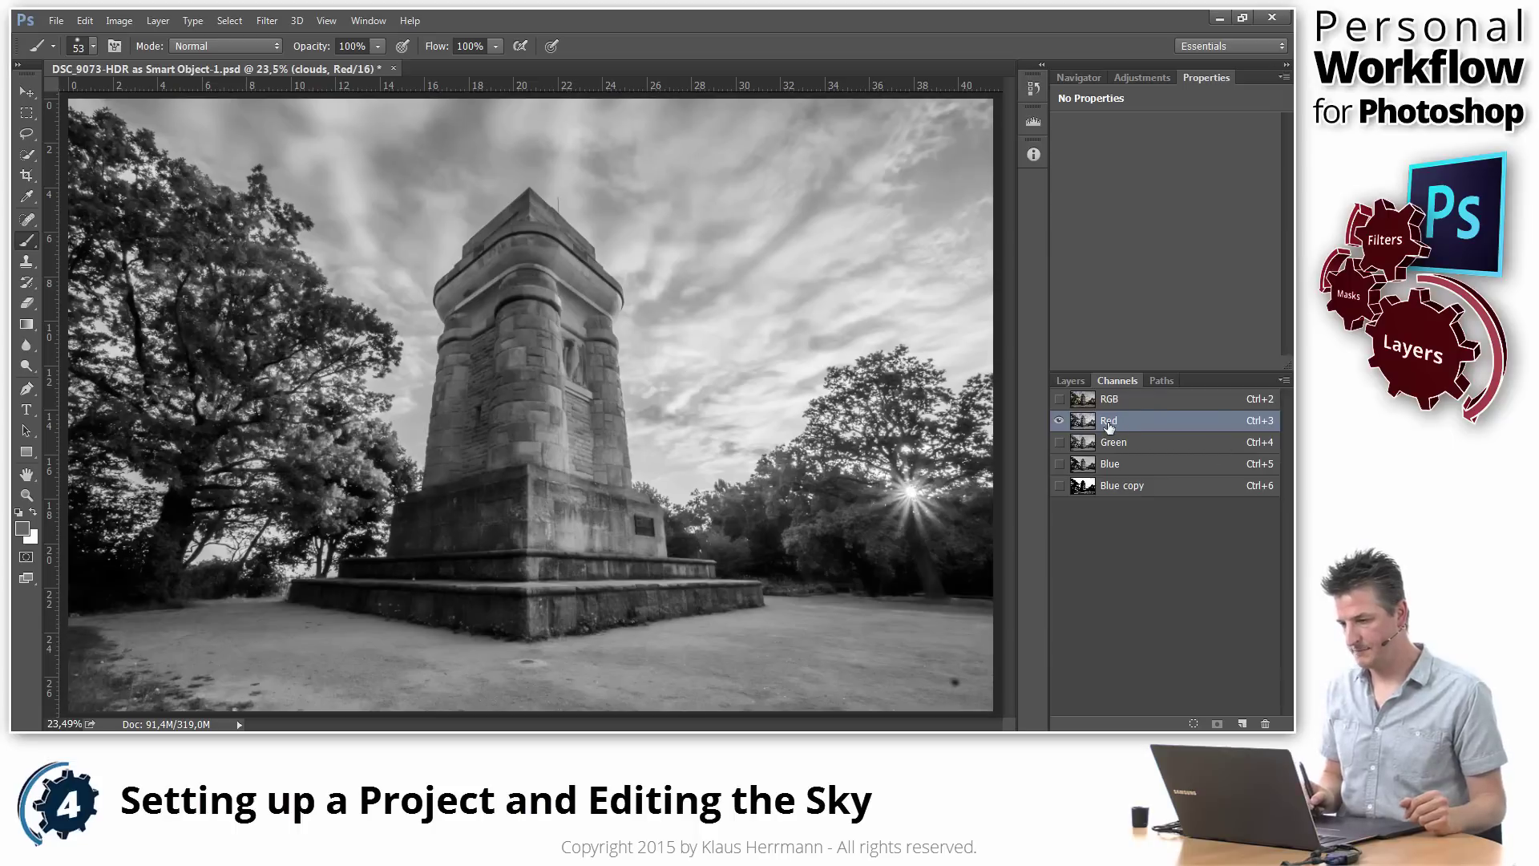
left_click_drag(1111, 424, 1244, 721)
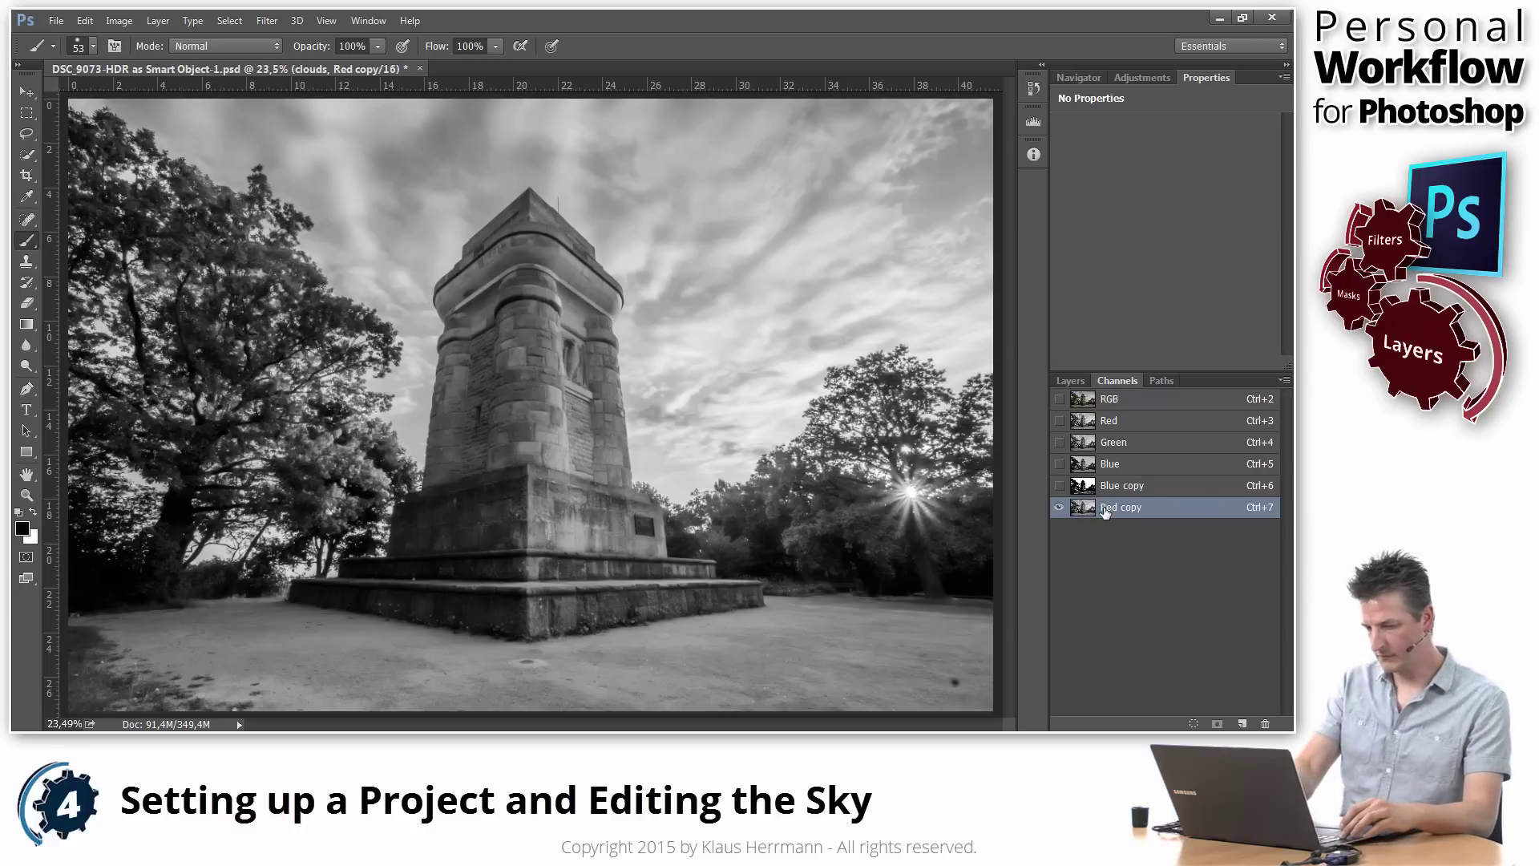
- Apply Levels to the Red copy channel with input black 100 and white 231
key("ctrl+l")
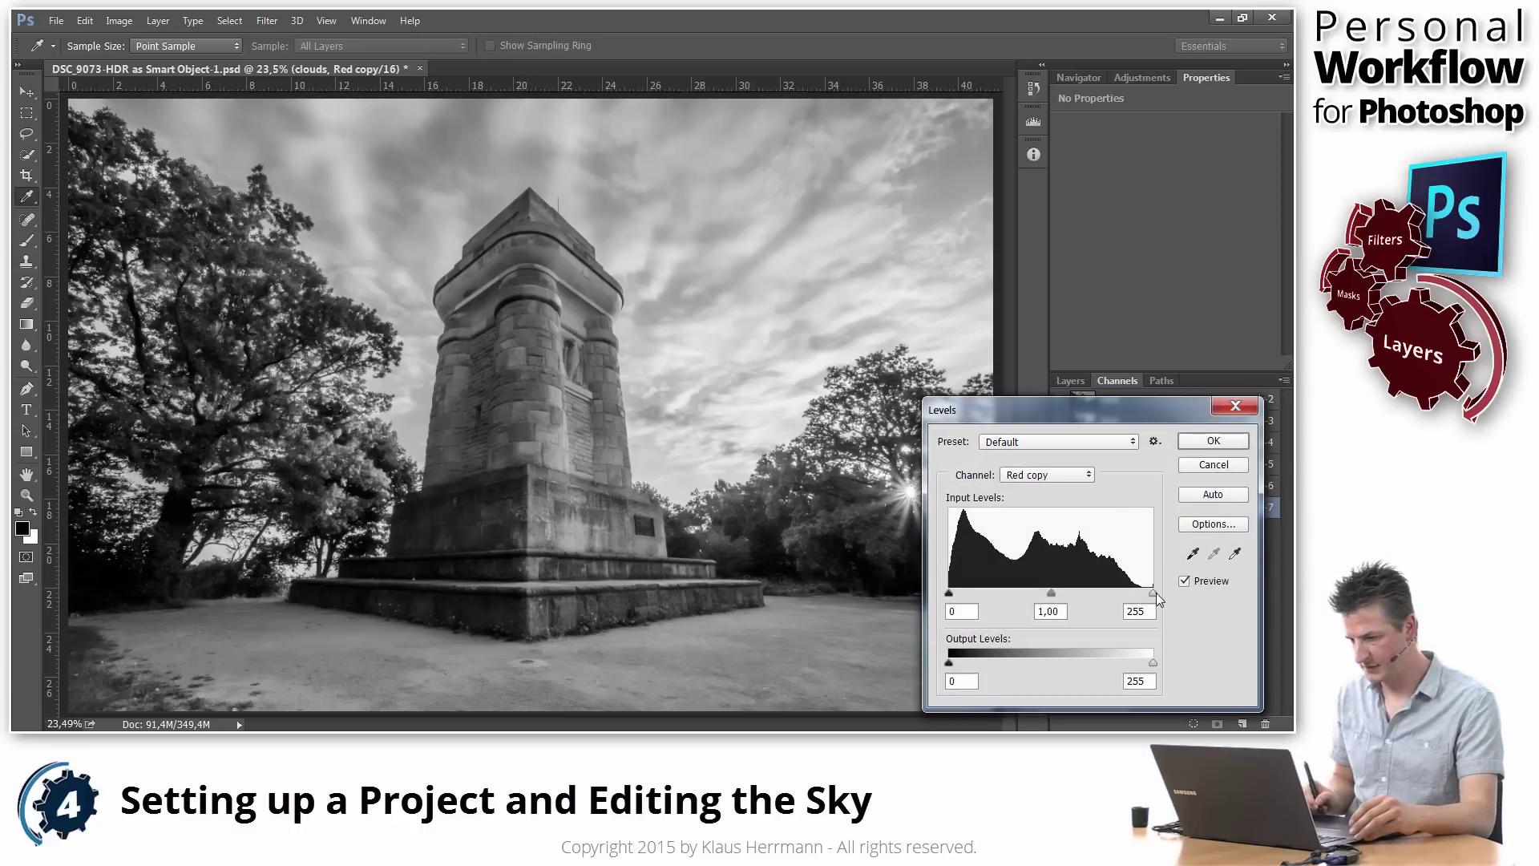
left_click_drag(1153, 593, 1132, 596)
left_click_drag(949, 594, 1019, 594)
left_click_drag(1129, 595, 1143, 598)
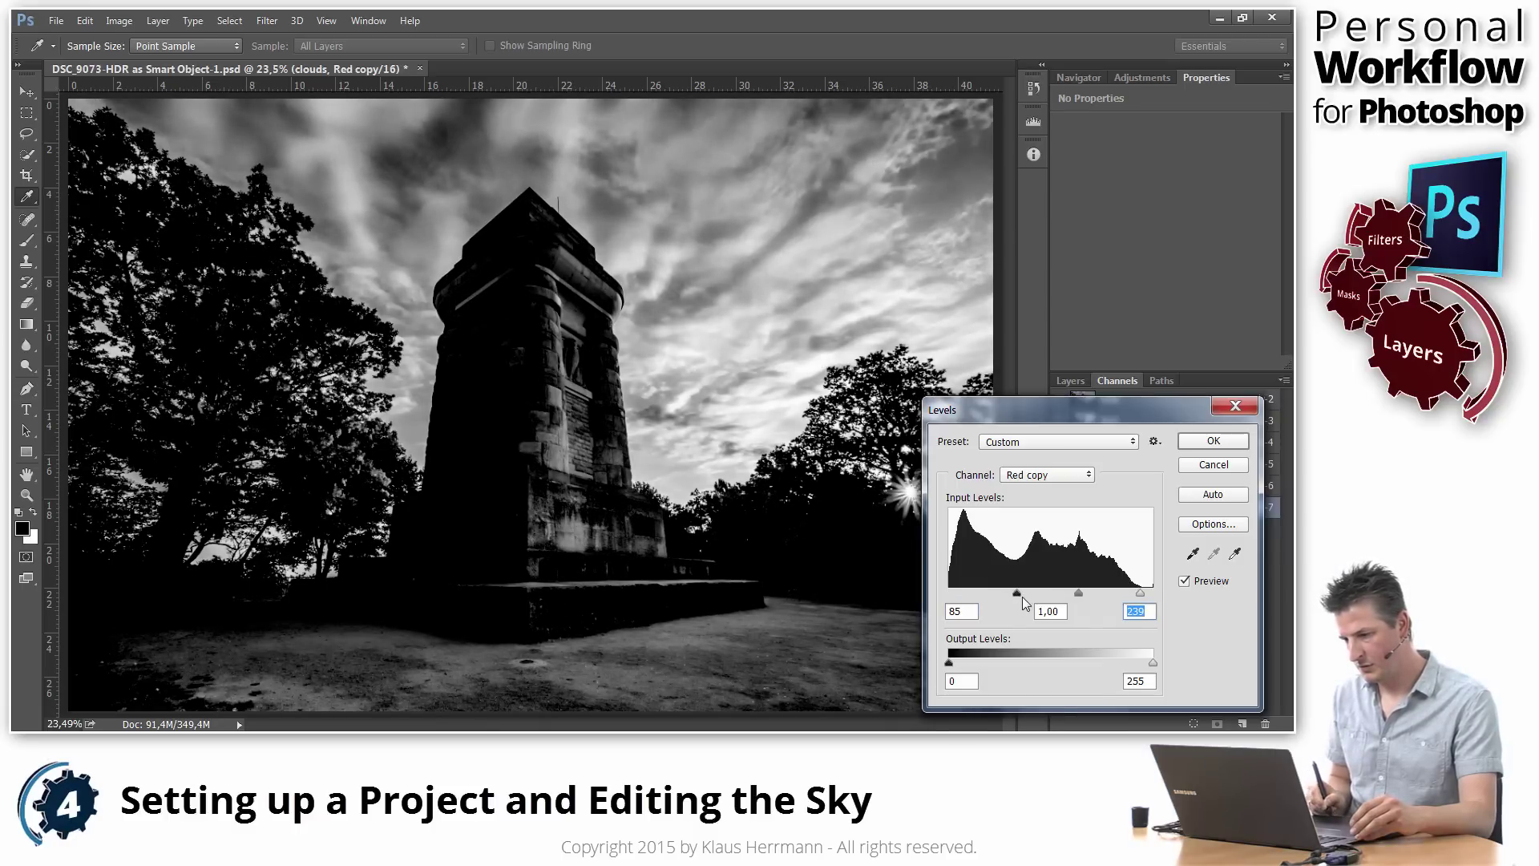
left_click_drag(1018, 595, 1067, 597)
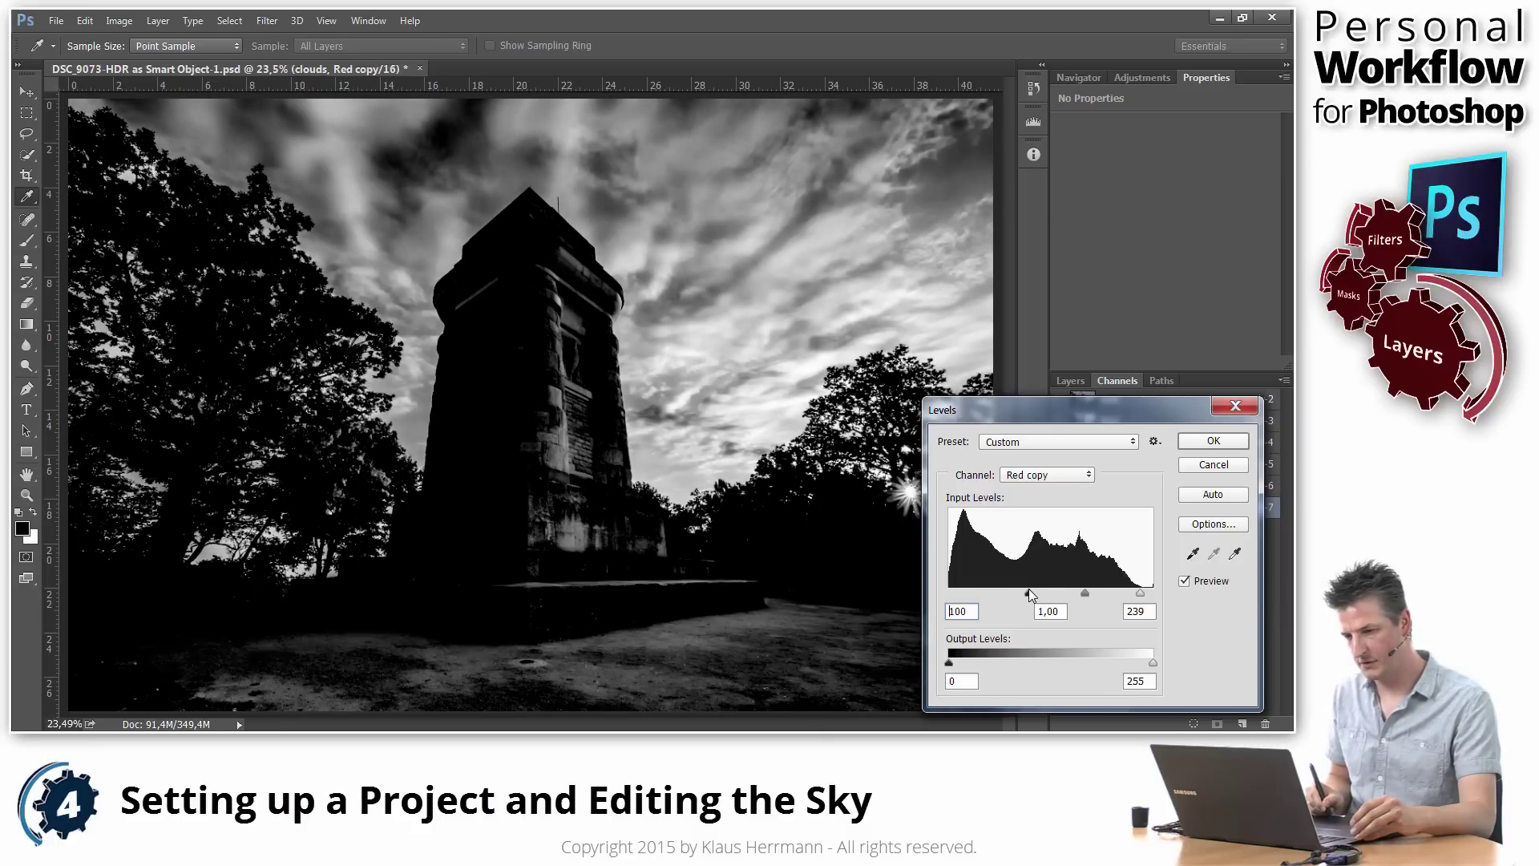
left_click_drag(1140, 593, 1136, 595)
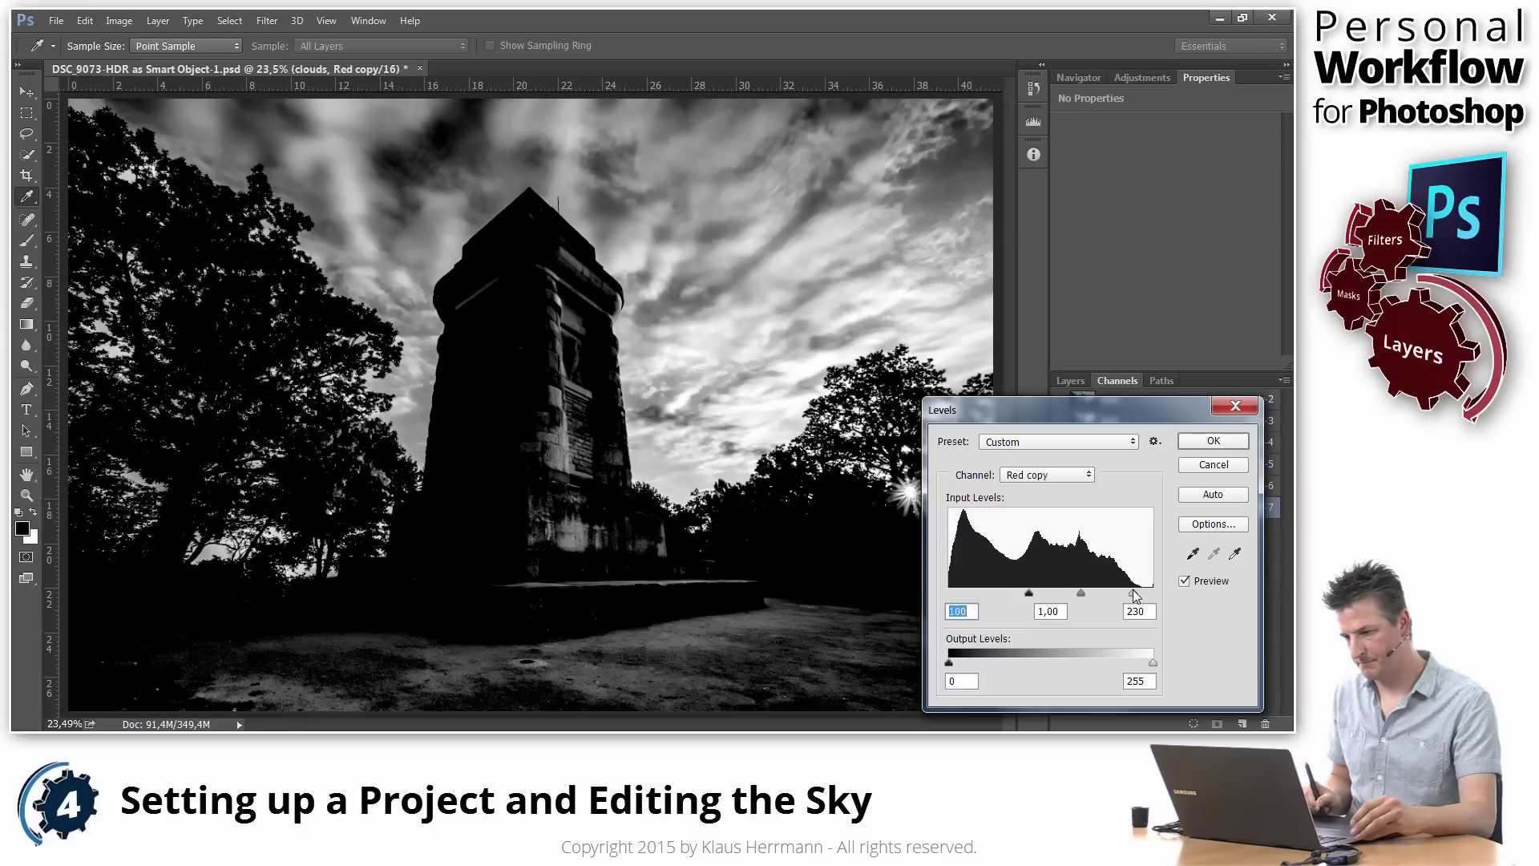
left_click_drag(1135, 595, 1136, 594)
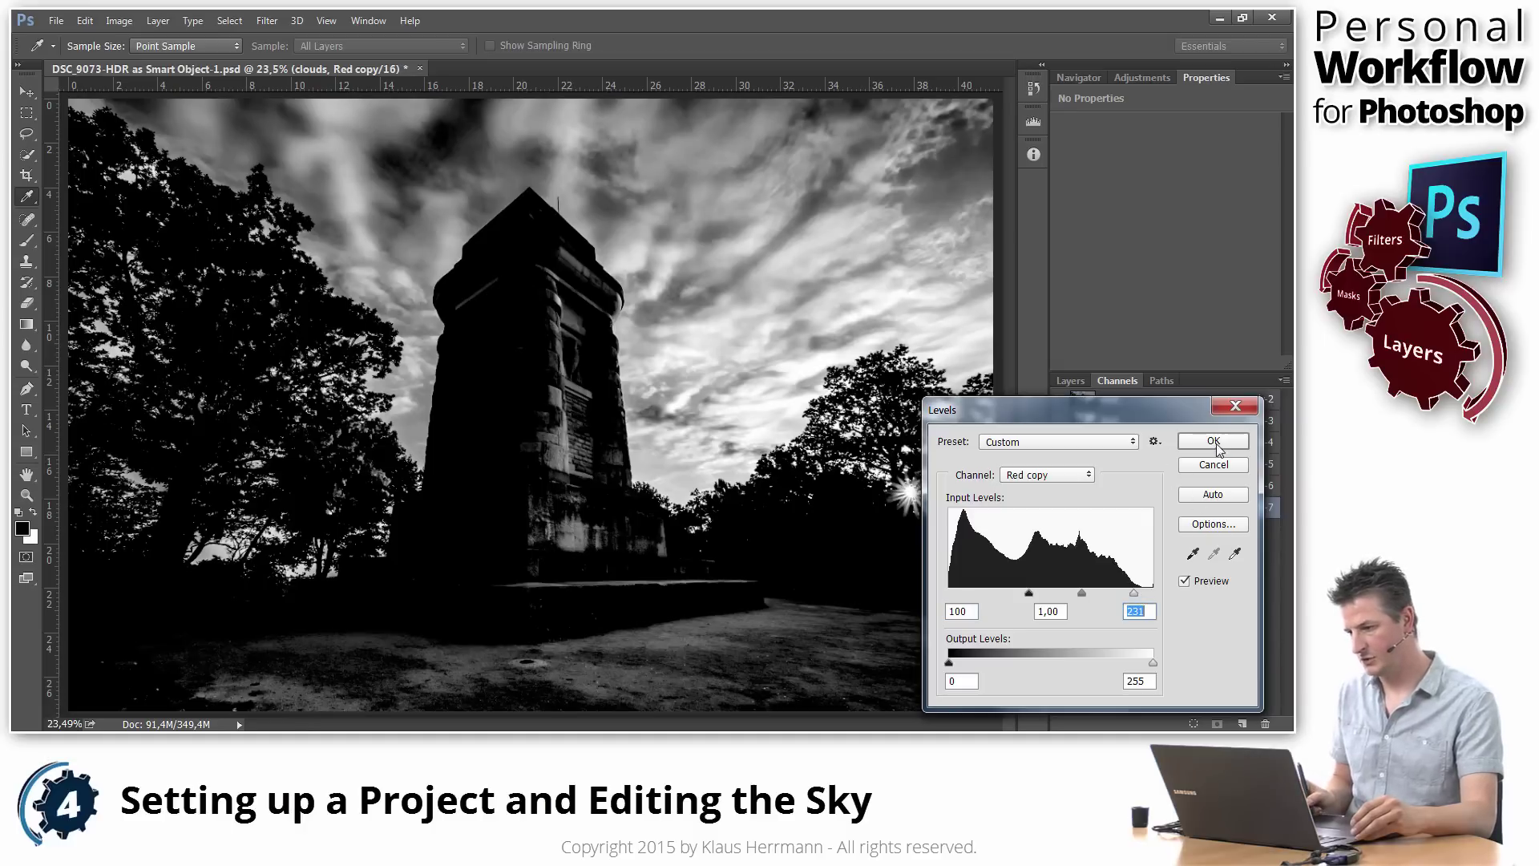
left_click(1213, 441)
key("b")
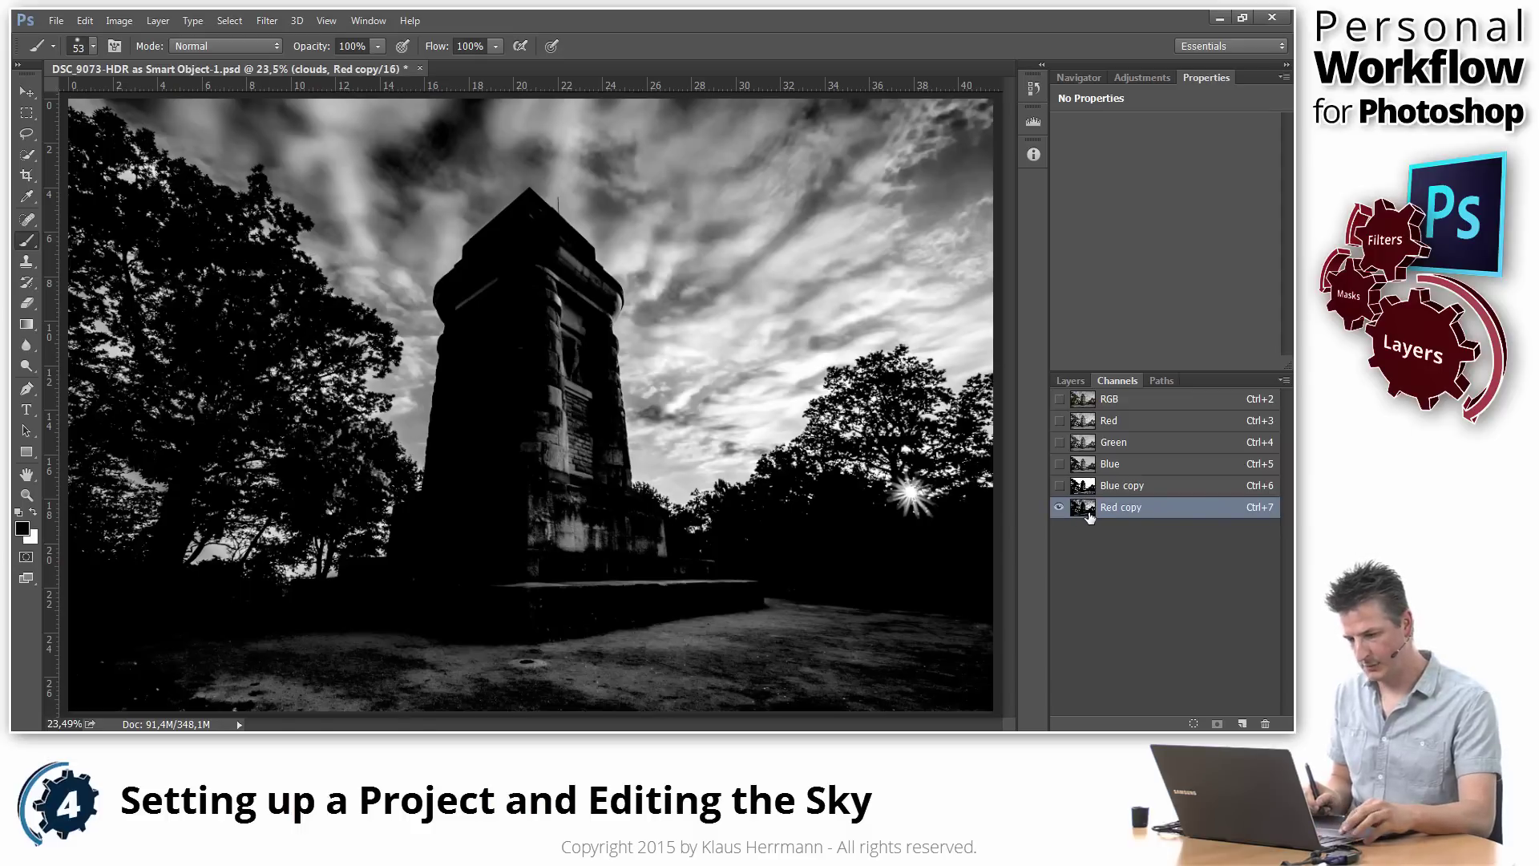
- Load Red copy's bright areas as a selection and add it as the clouds group's mask
left_click(1088, 511, "ctrl")
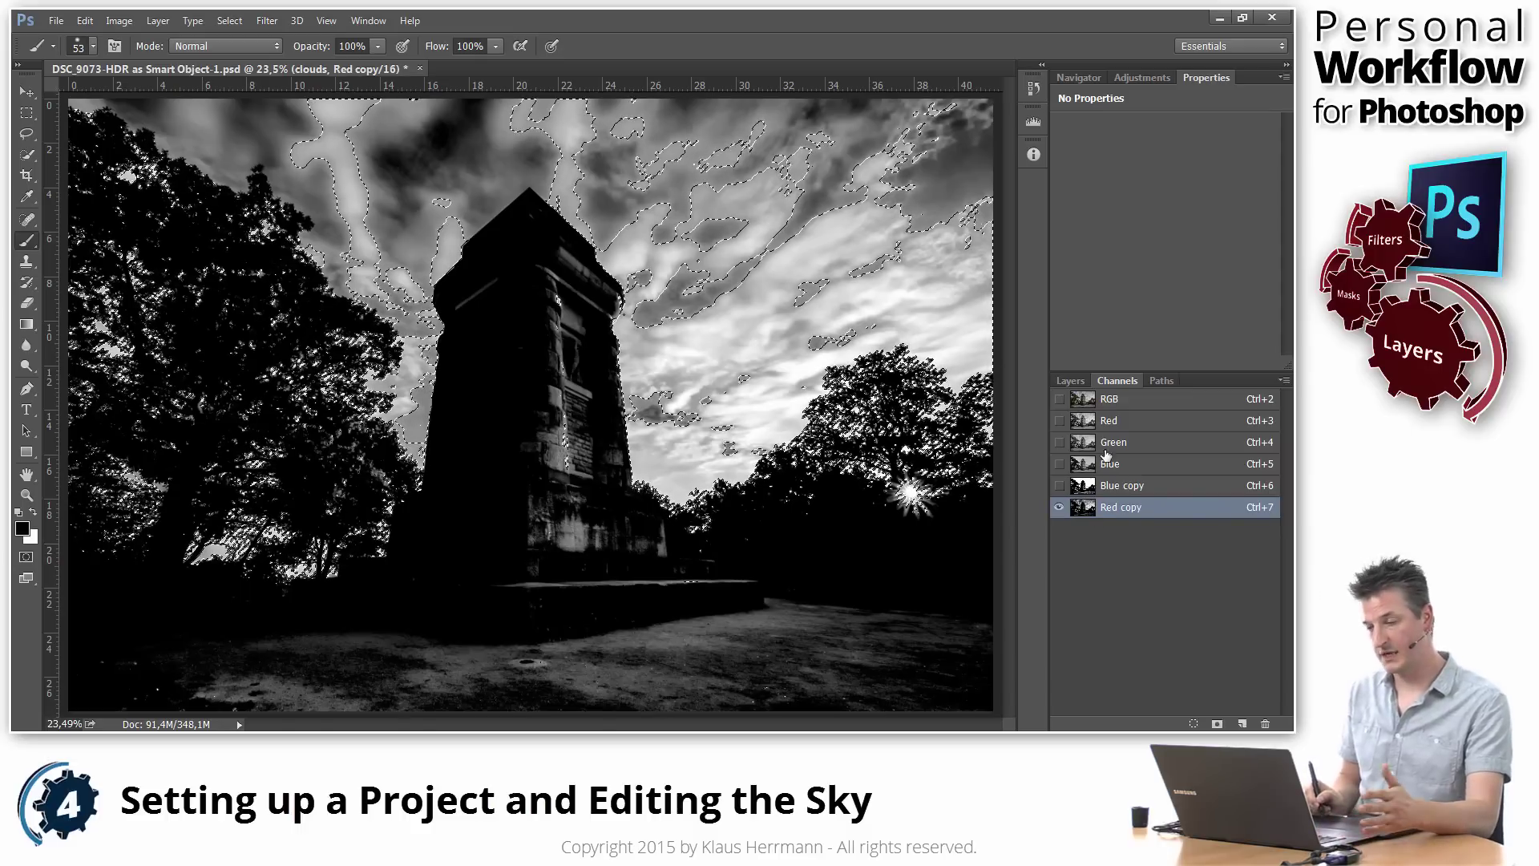
left_click(1094, 399)
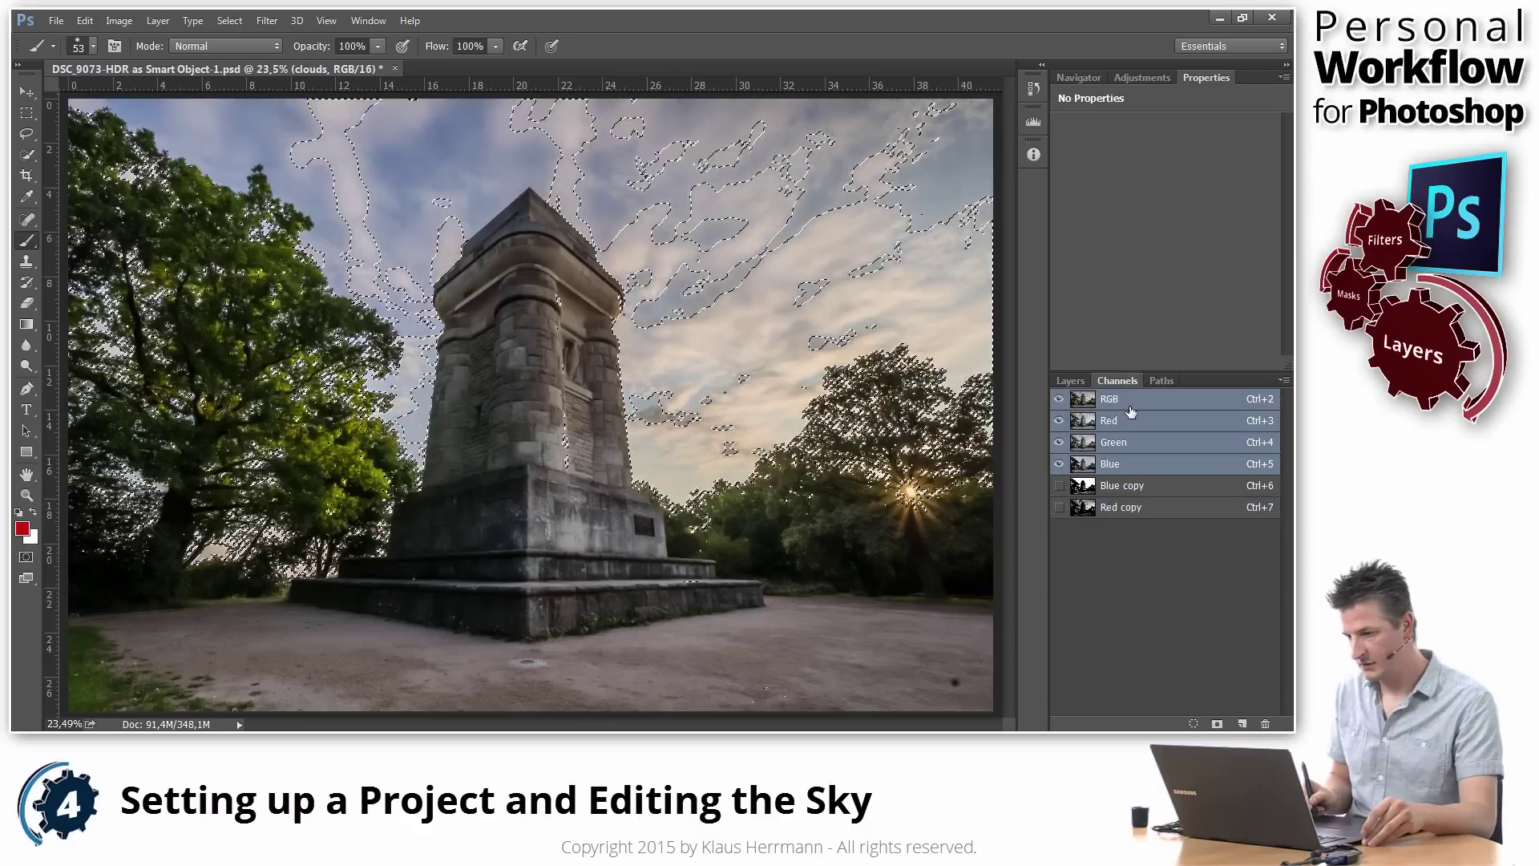
left_click(1078, 380)
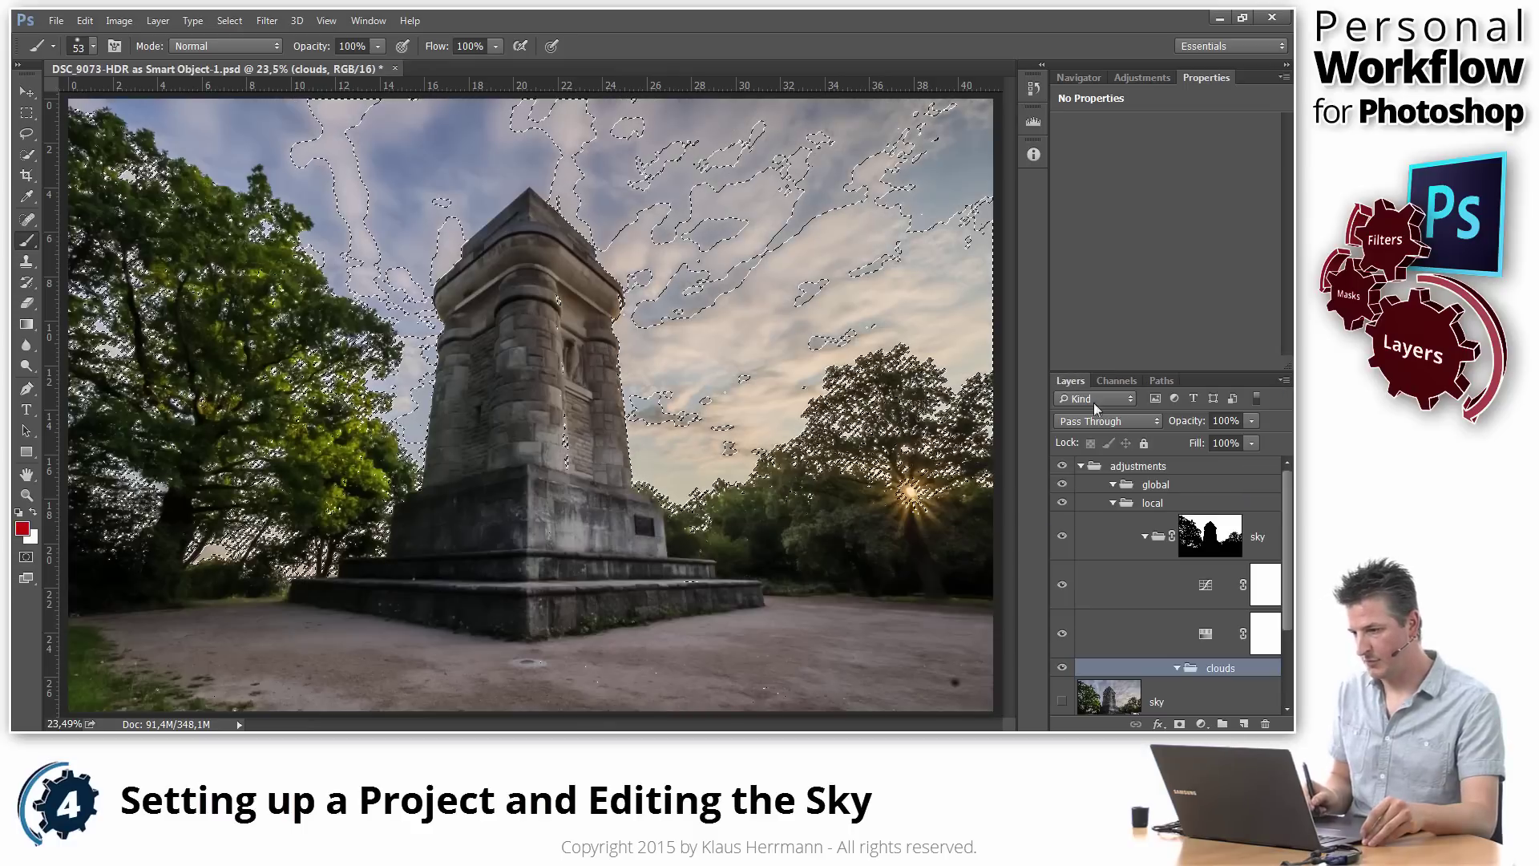
left_click(1179, 724)
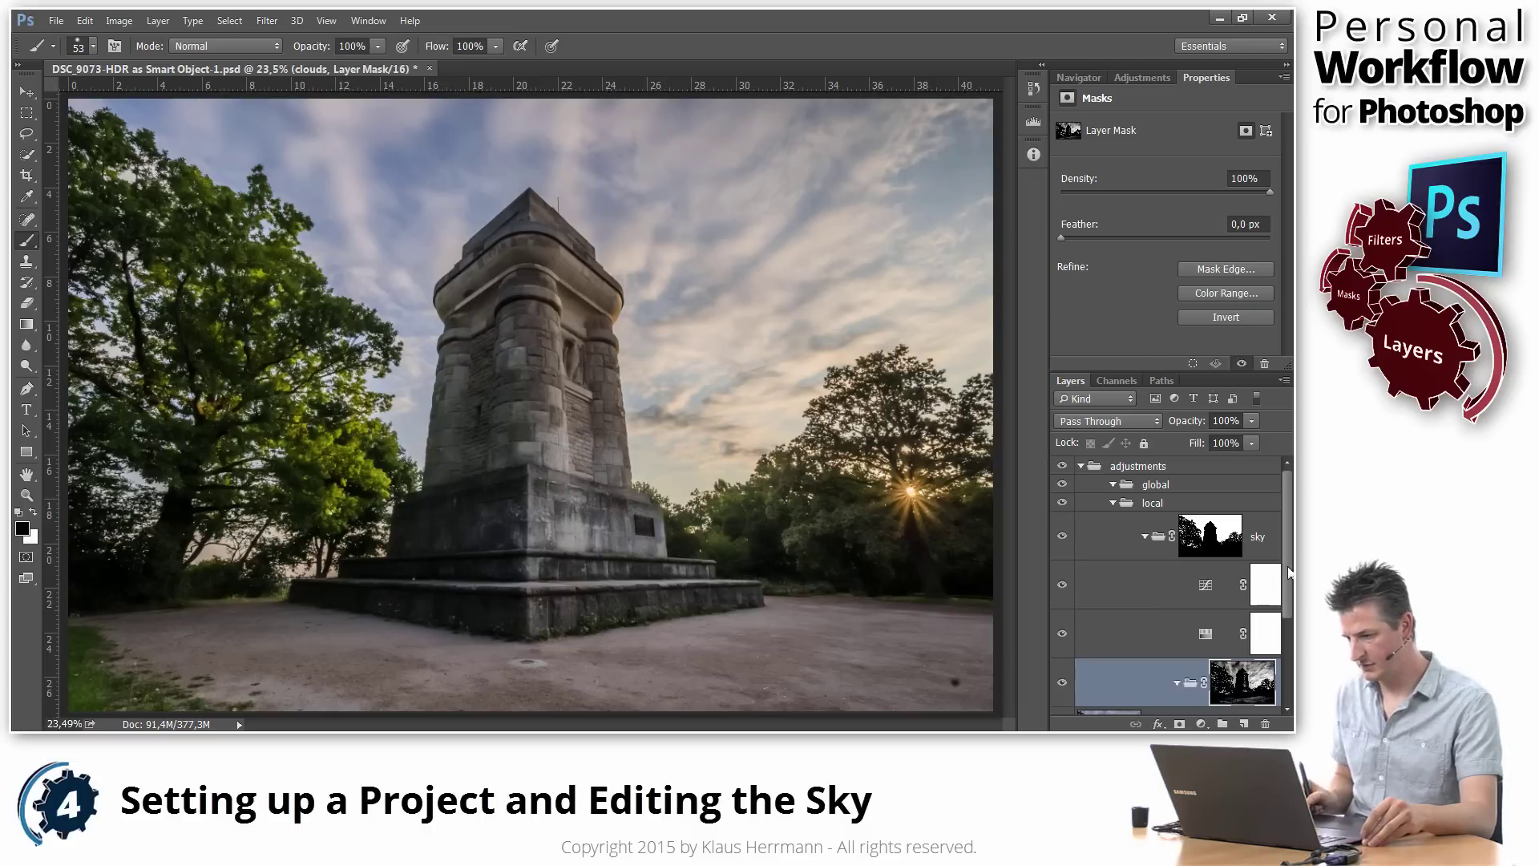
left_click_drag(1289, 572, 1291, 587)
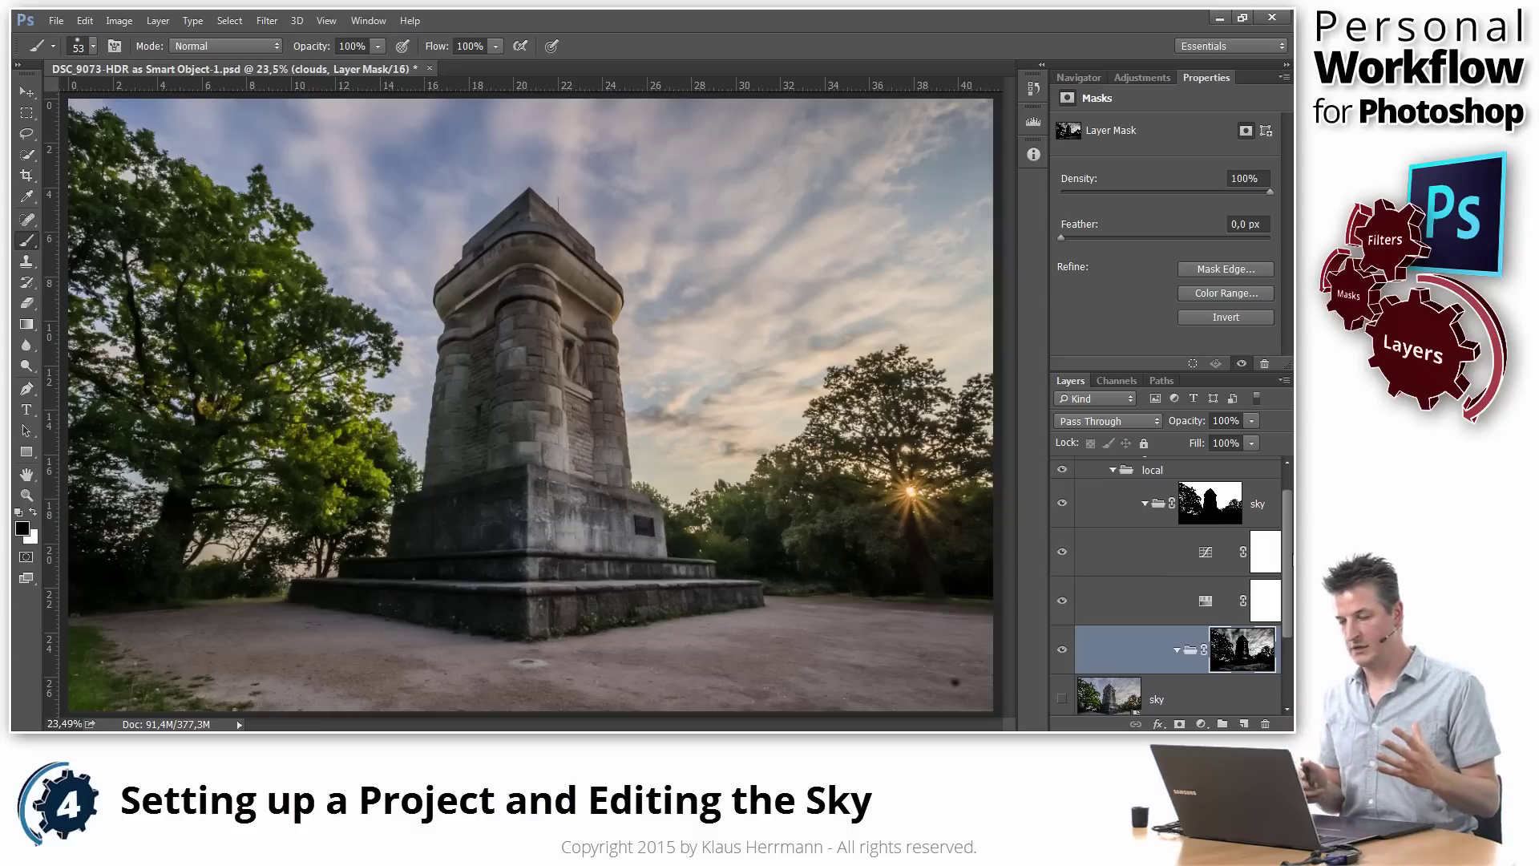
- Toggle an adjustment layer to compare, widen the panels, and view the clouds mask alone
left_click(1060, 601)
left_click(1062, 600)
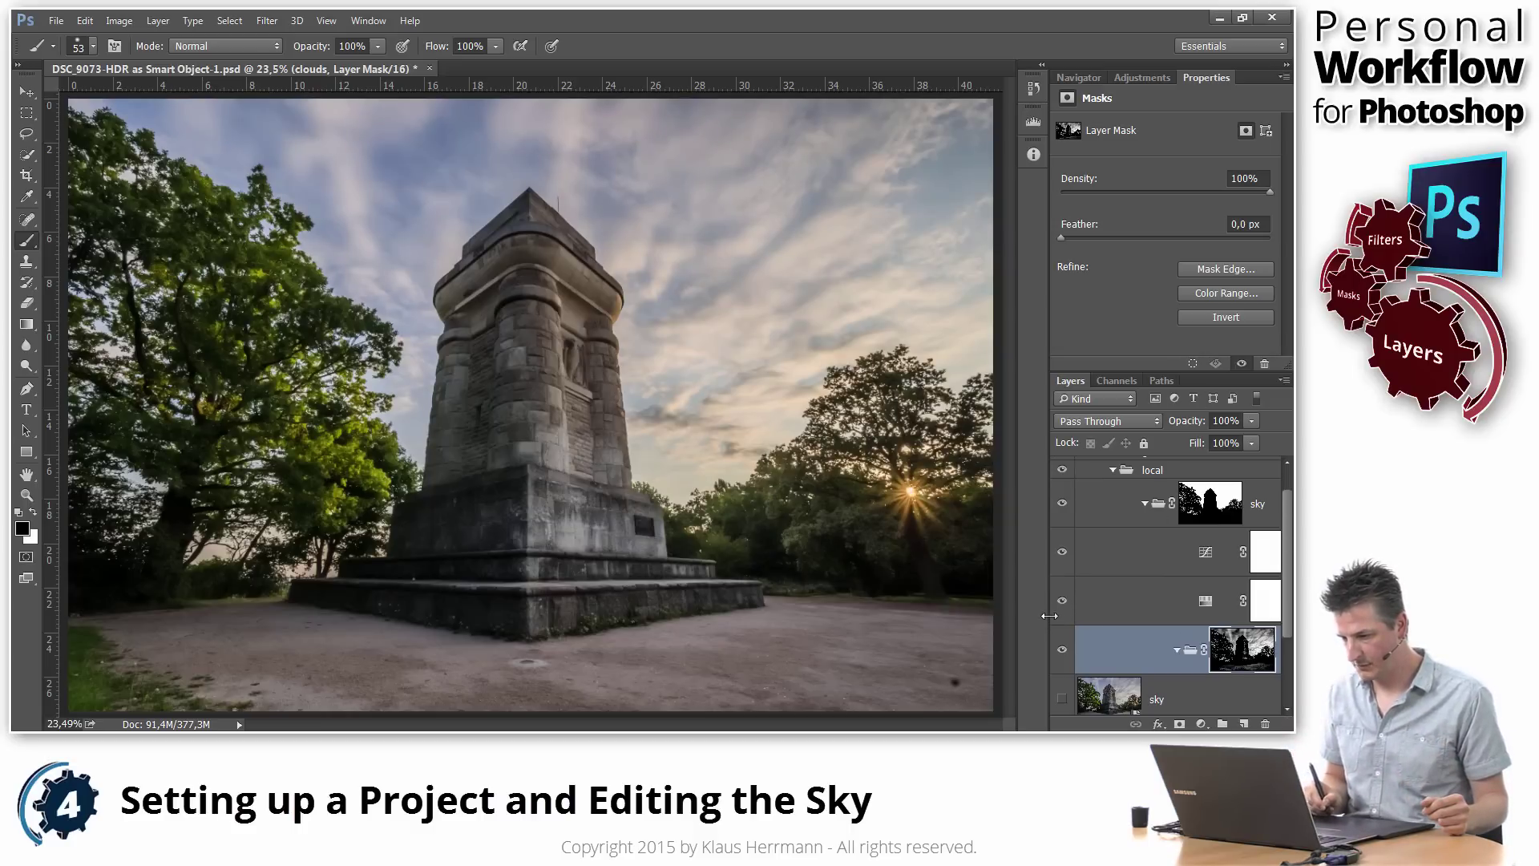
left_click_drag(1045, 618, 957, 619)
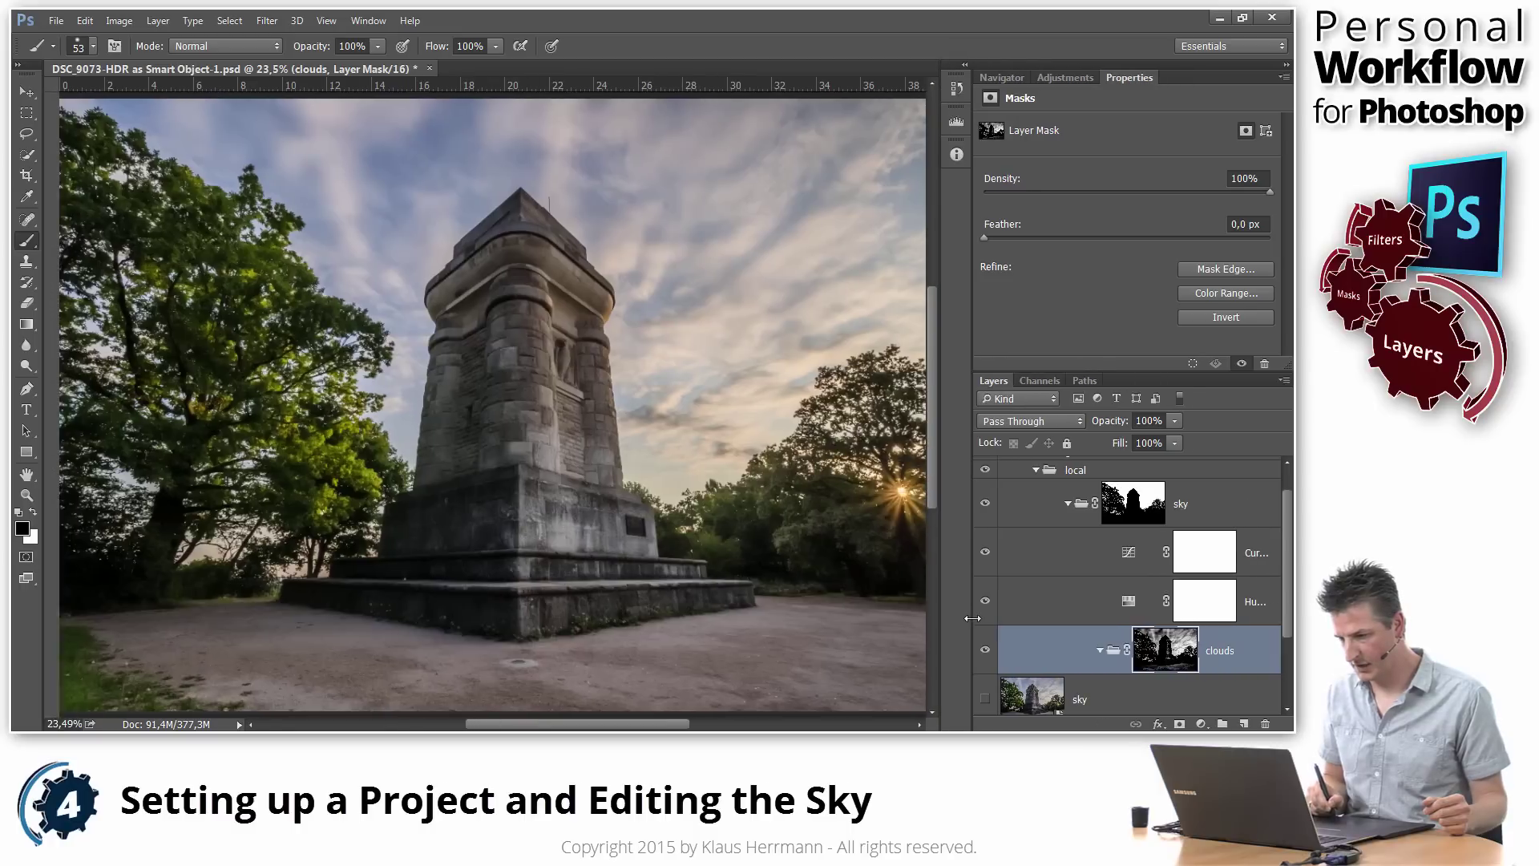
left_click(1168, 654, "alt")
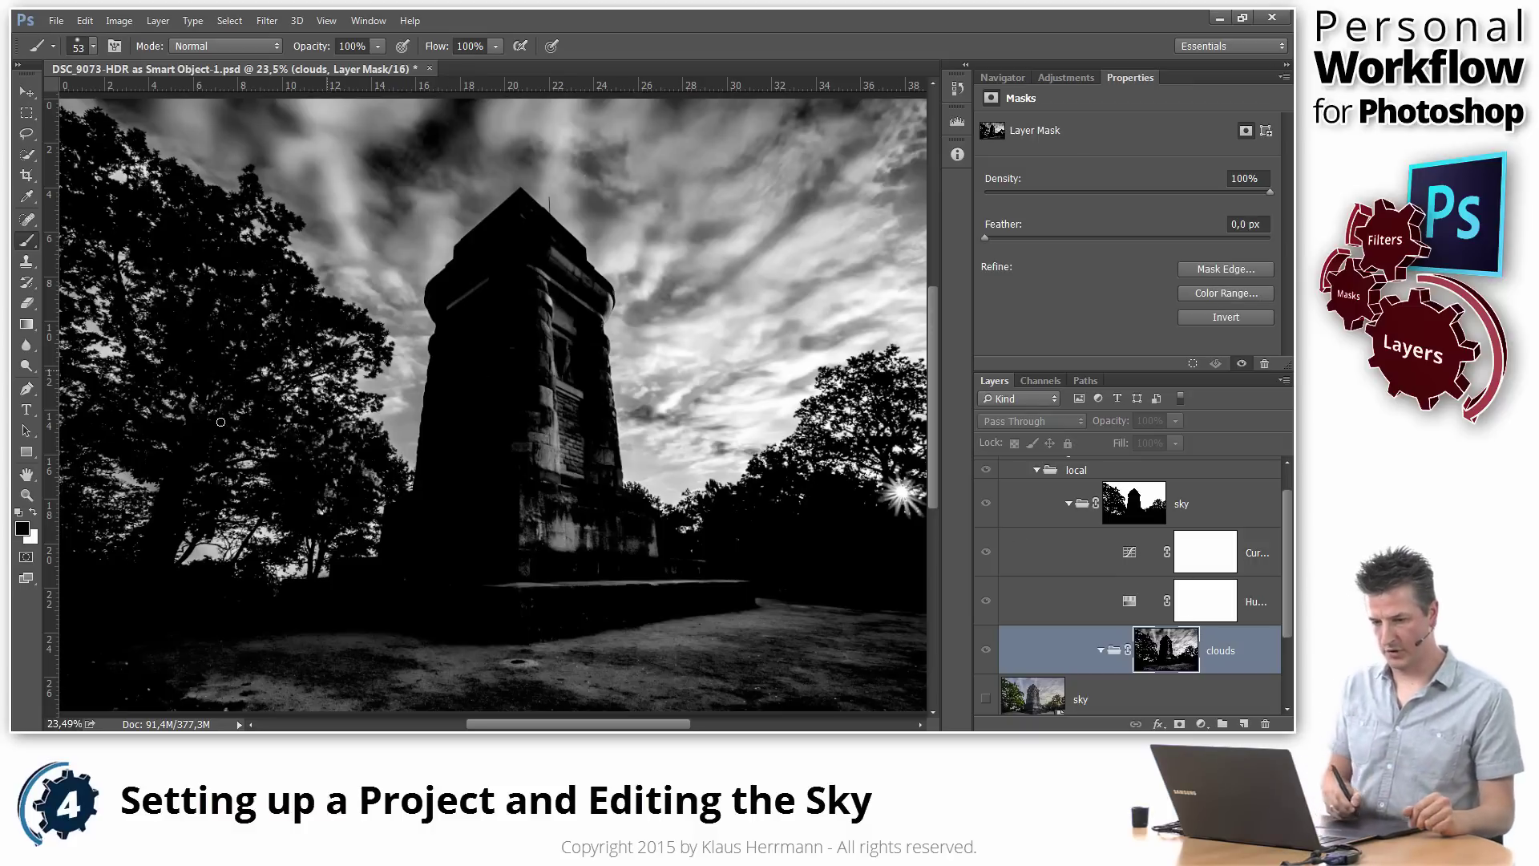
- Set the brush to 5% flow and Overlay blend mode
right_click(27, 245)
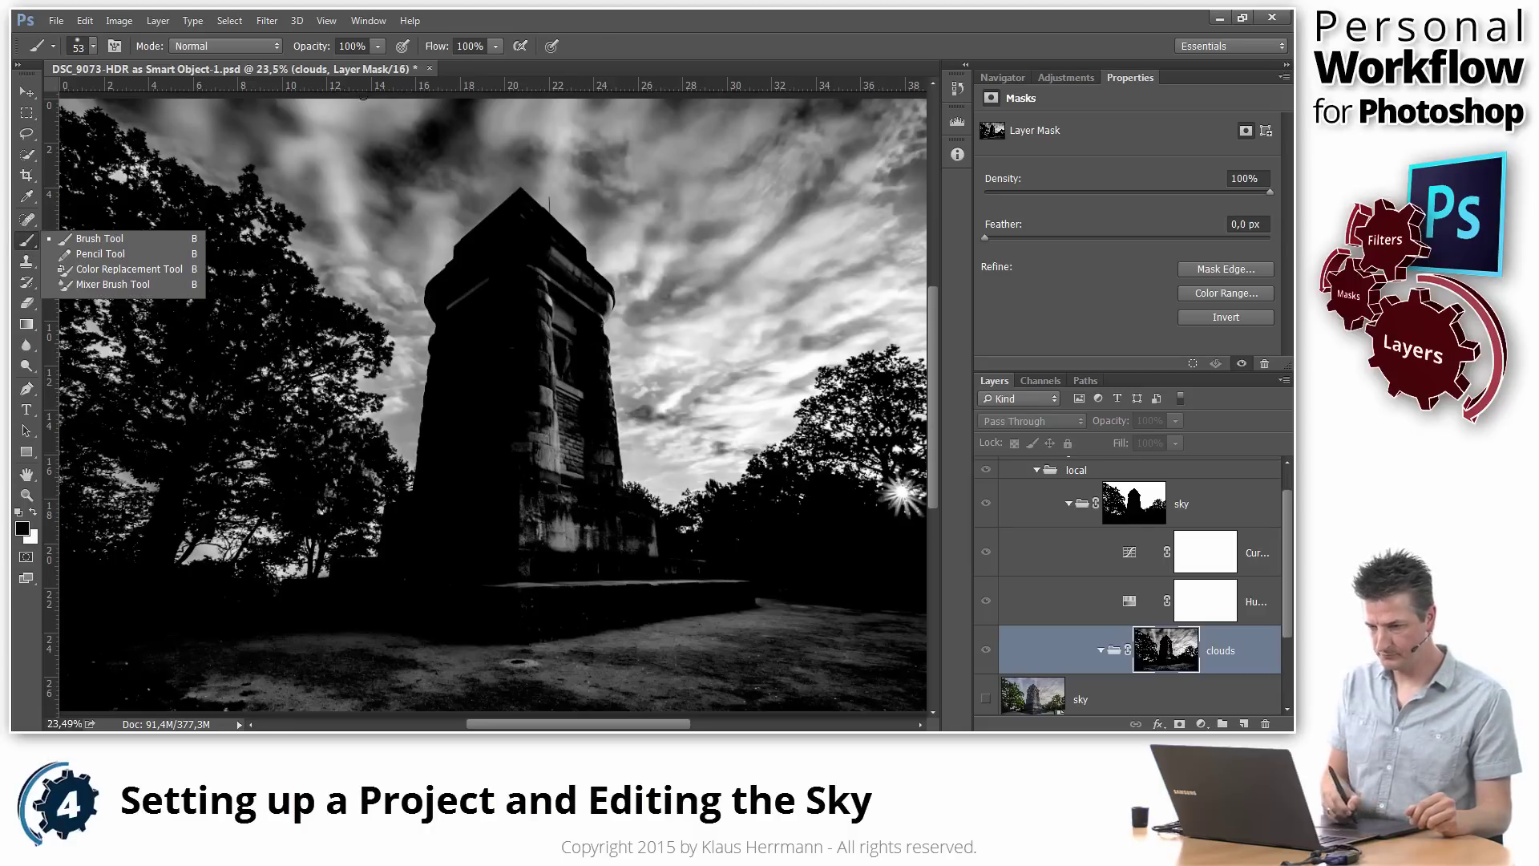
left_click(494, 47)
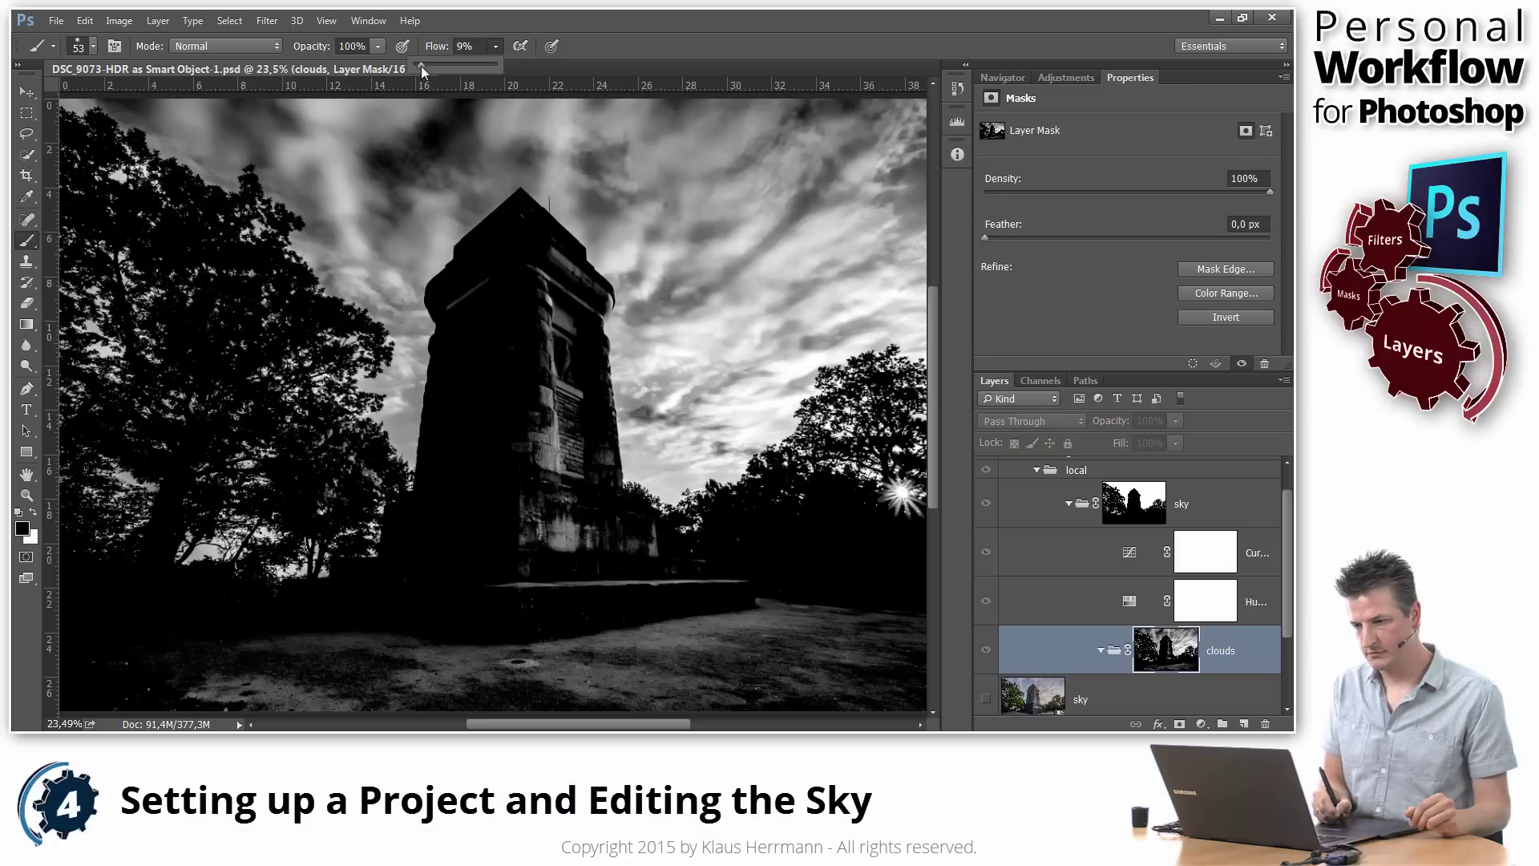
left_click(492, 48)
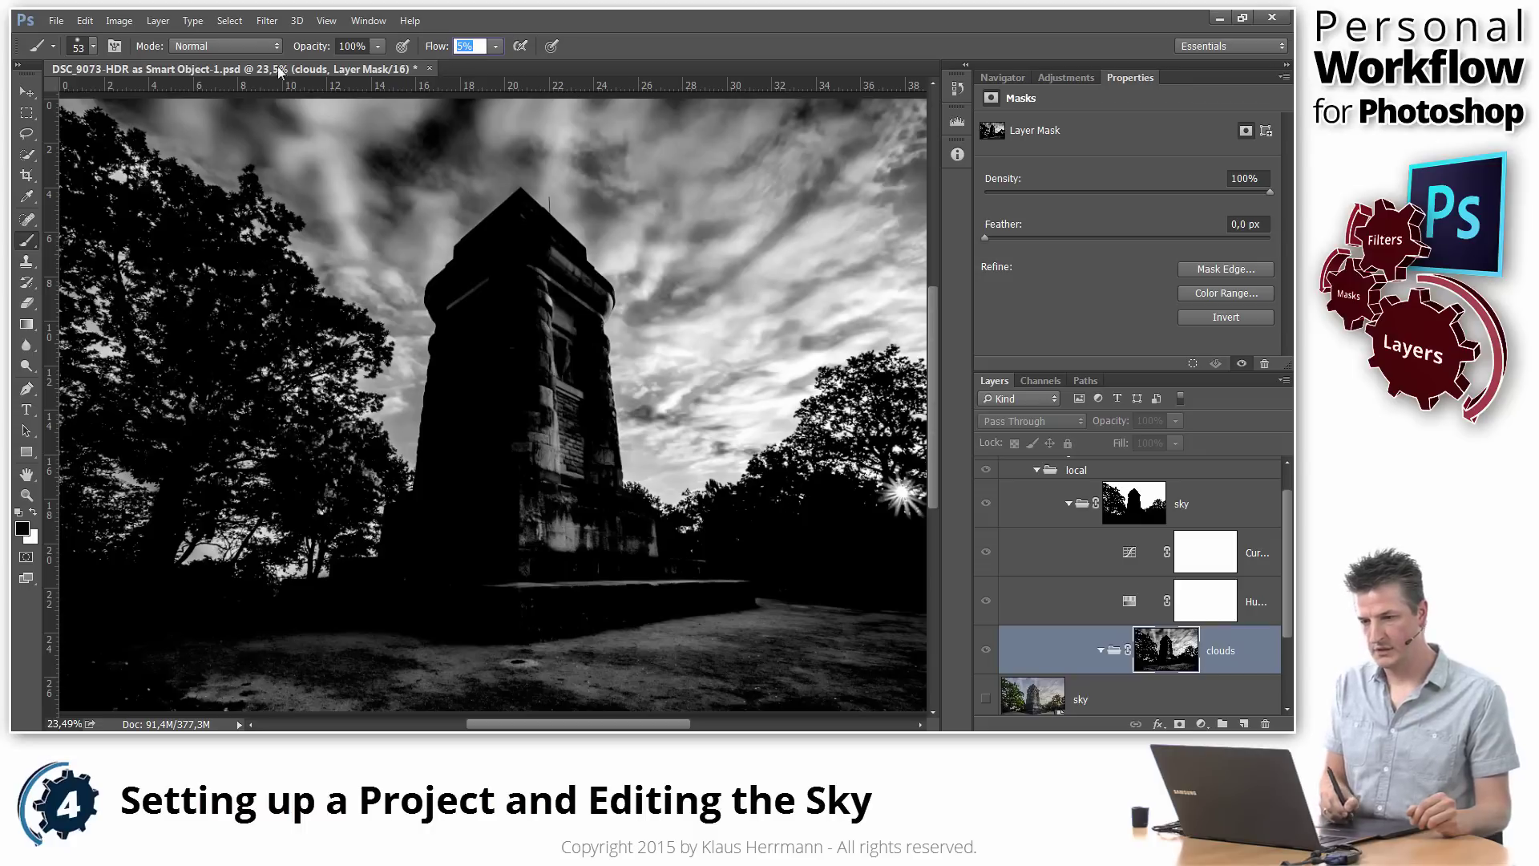
left_click(243, 47)
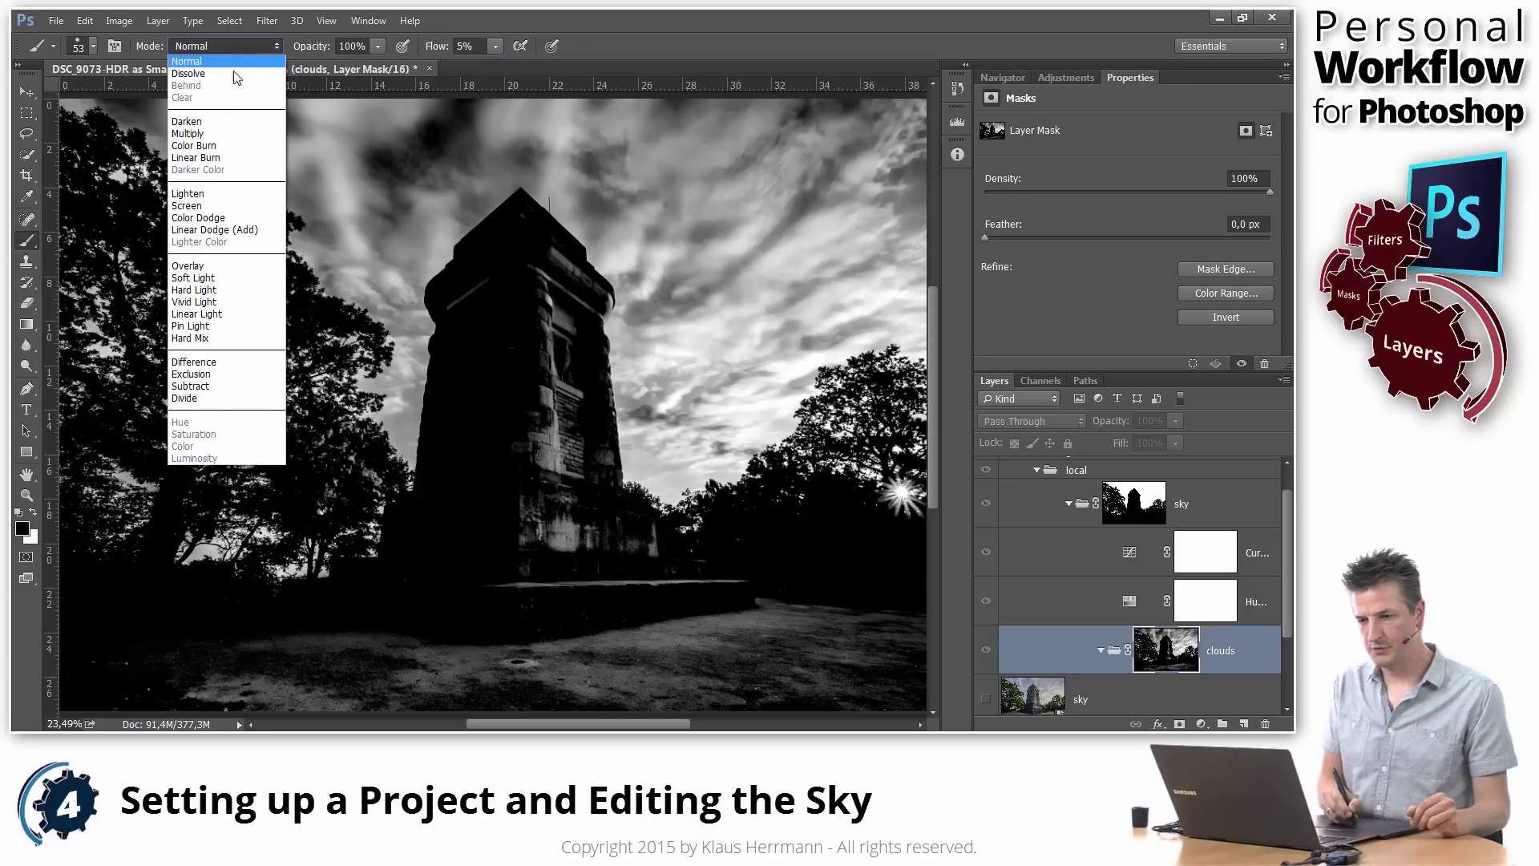
left_click(215, 267)
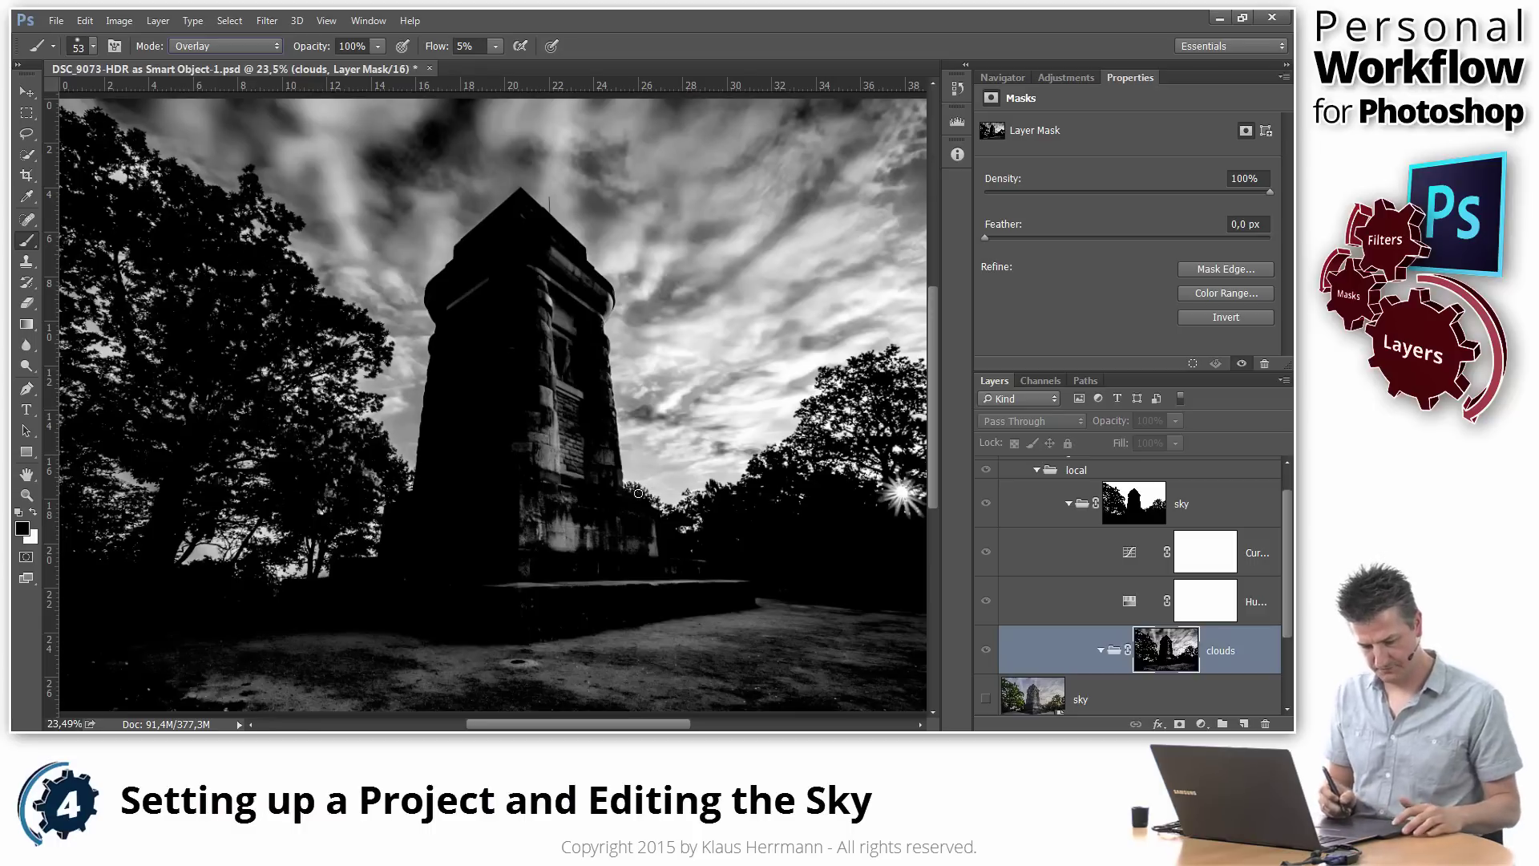
- Make the brush 376 px with 9% hardness and darken the right-hand sky clouds on the mask
left_click_drag(607, 512, 628, 511)
left_click_drag(628, 445, 627, 356)
left_click_drag(633, 287, 642, 284)
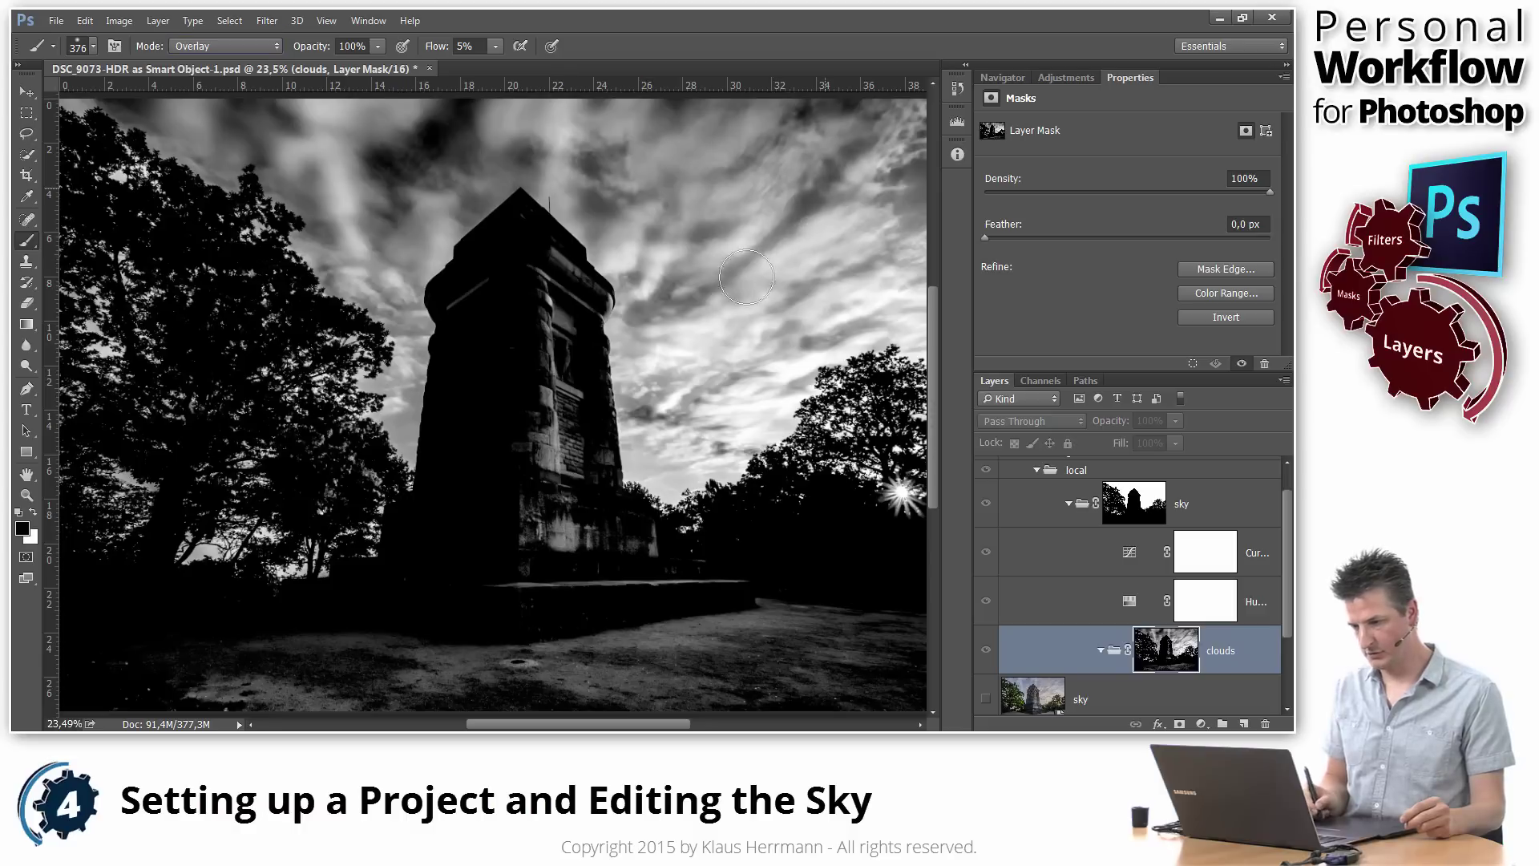
mouse_move(748, 270)
left_mouse_down()
mouse_move(881, 156)
mouse_move(813, 228)
mouse_move(813, 251)
mouse_move(876, 198)
mouse_move(858, 295)
left_mouse_up()
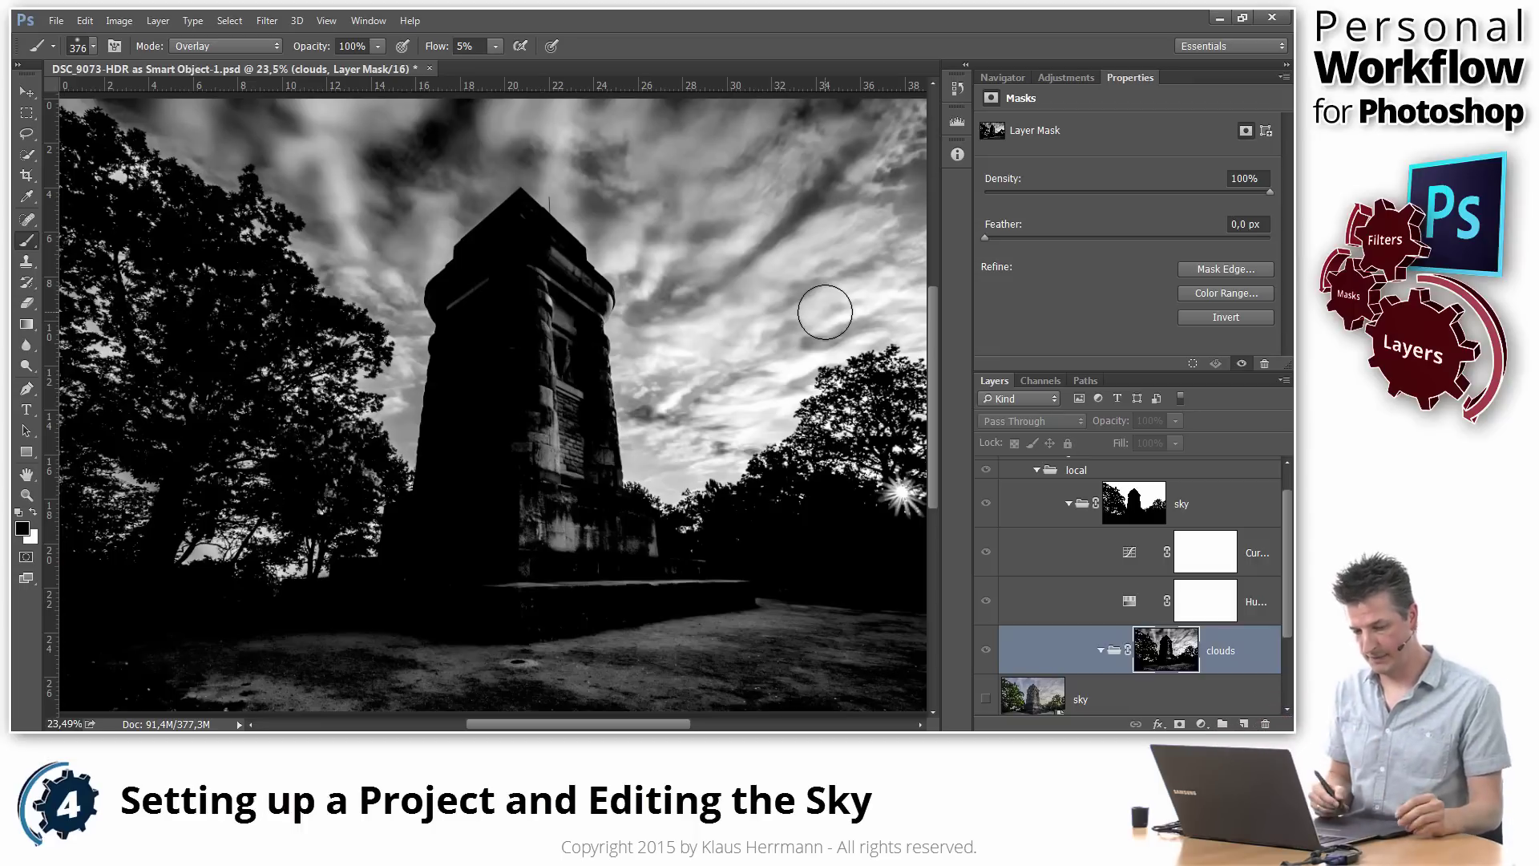
- Paint over the upper-right clouds, then set the brush to 1% flow and 487 px
left_click_drag(878, 156, 761, 264)
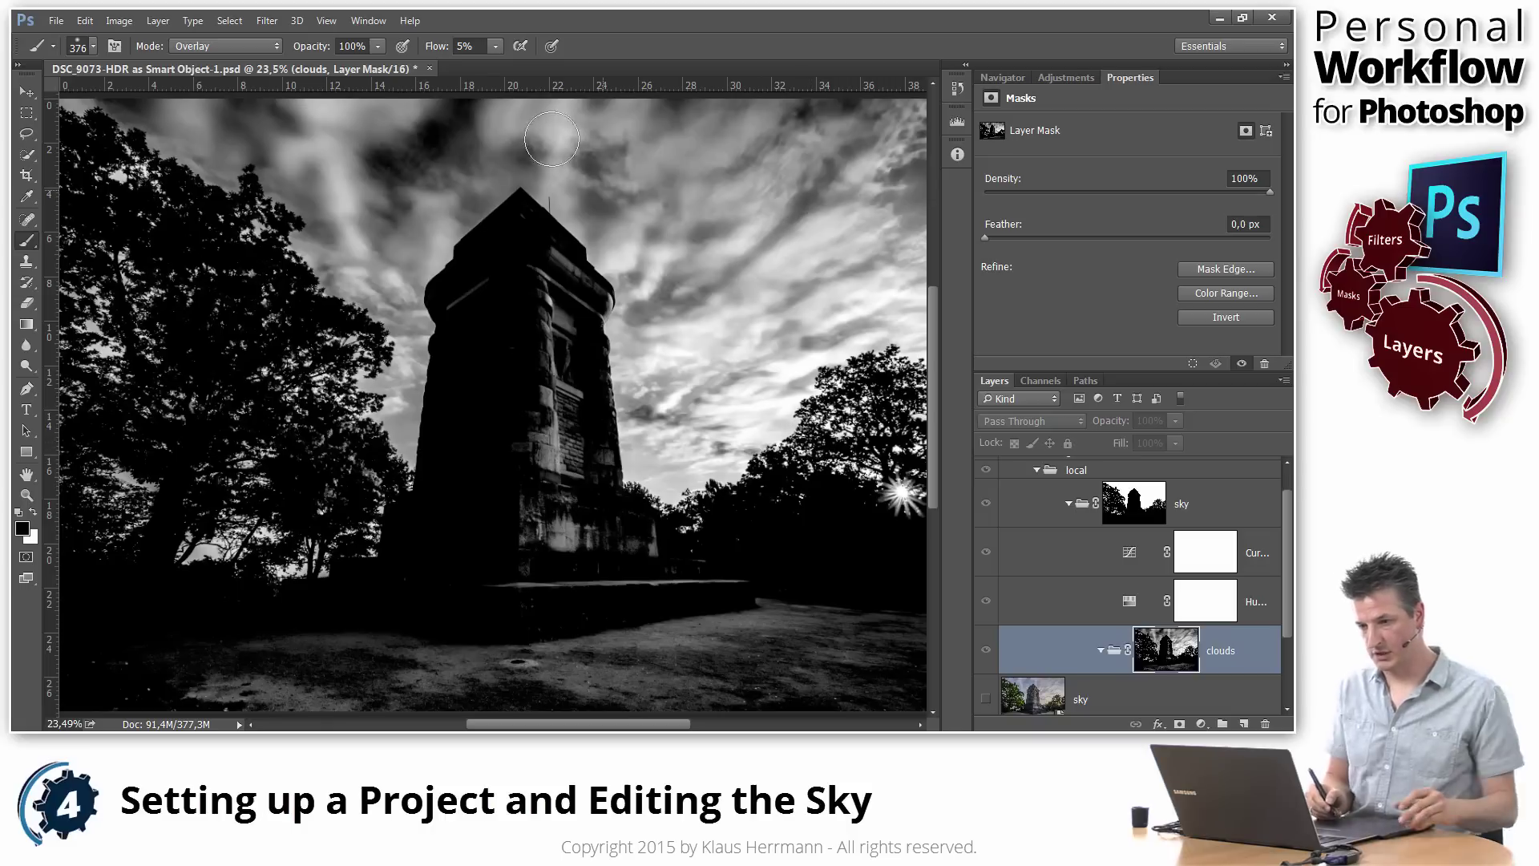
left_click_drag(494, 65, 484, 61)
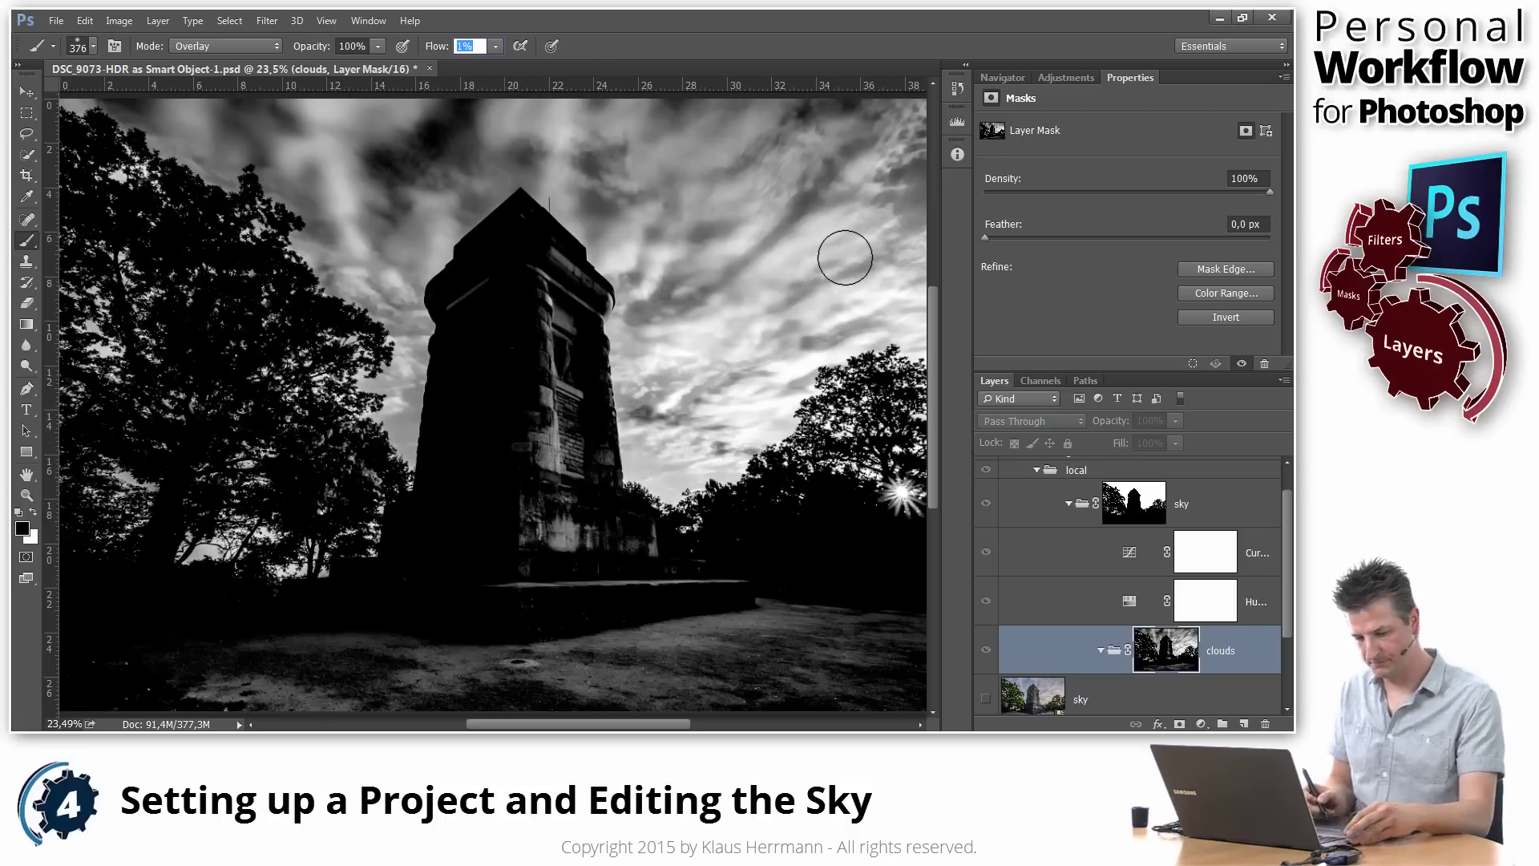
left_click_drag(828, 271, 840, 259)
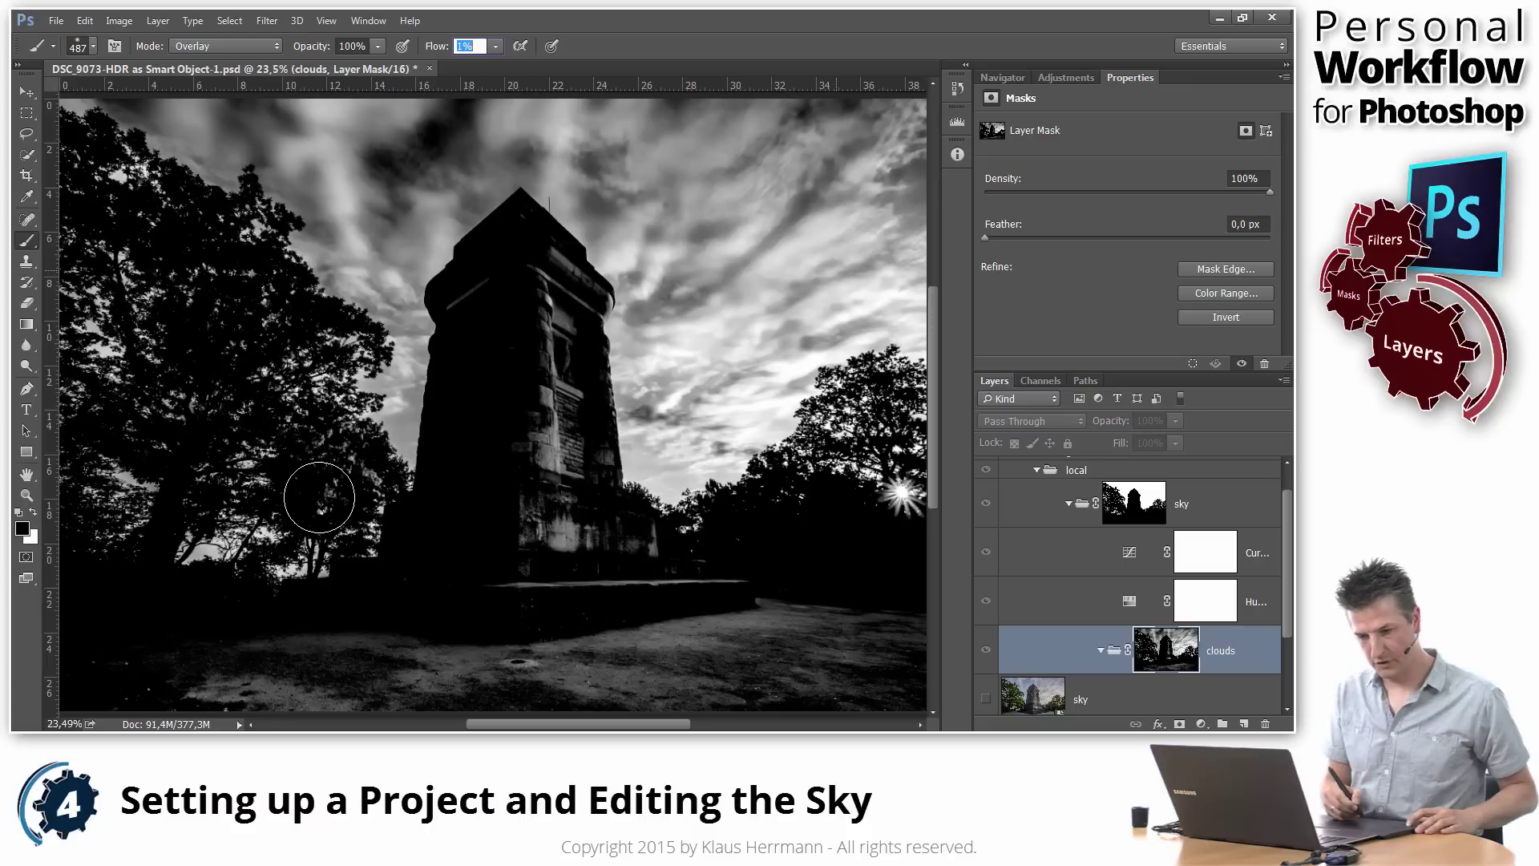
type("x")
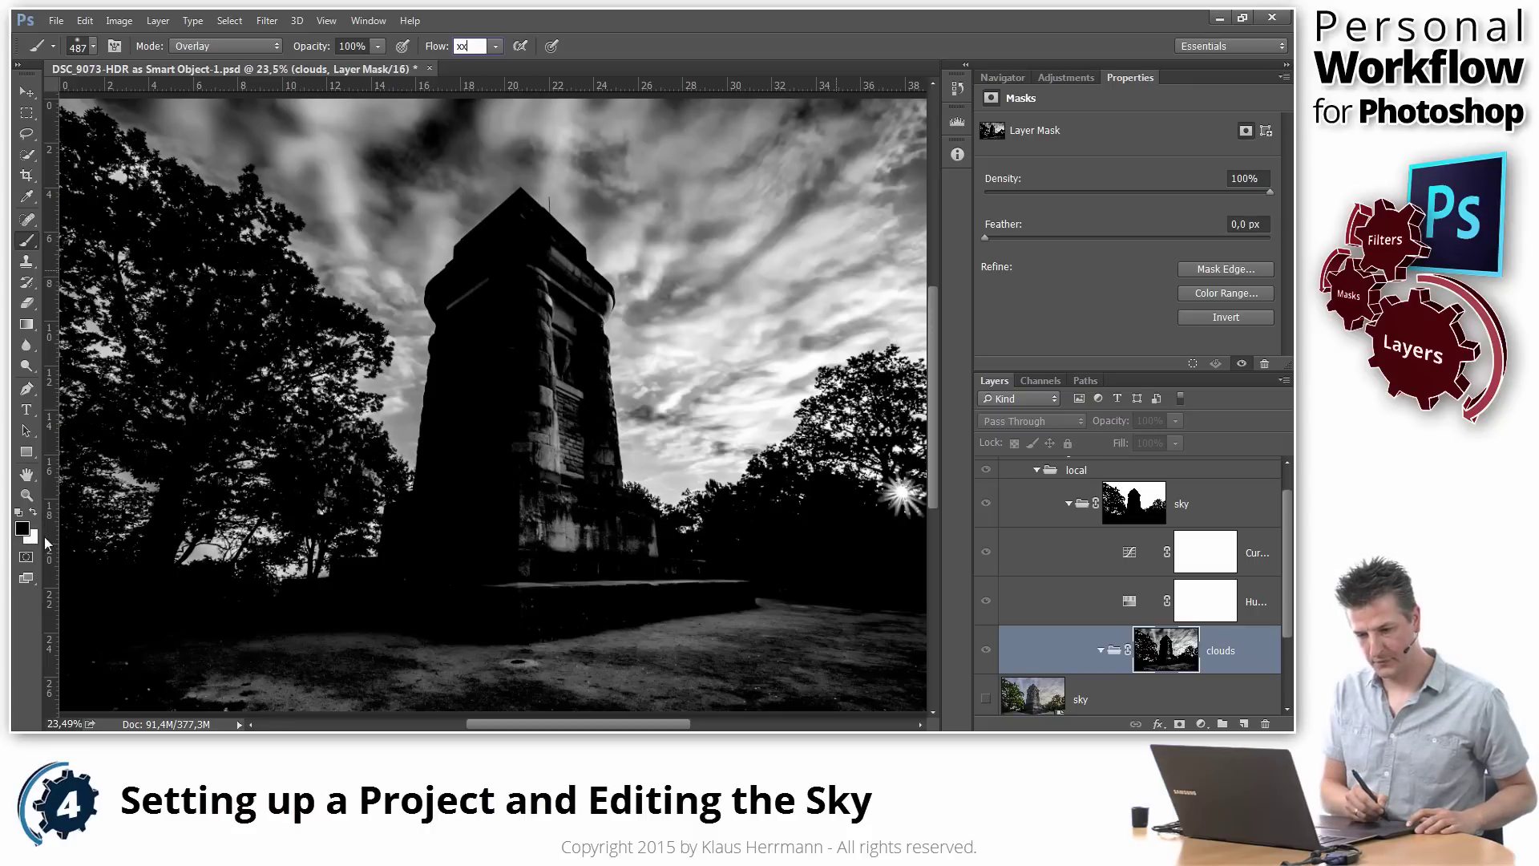
type("xx")
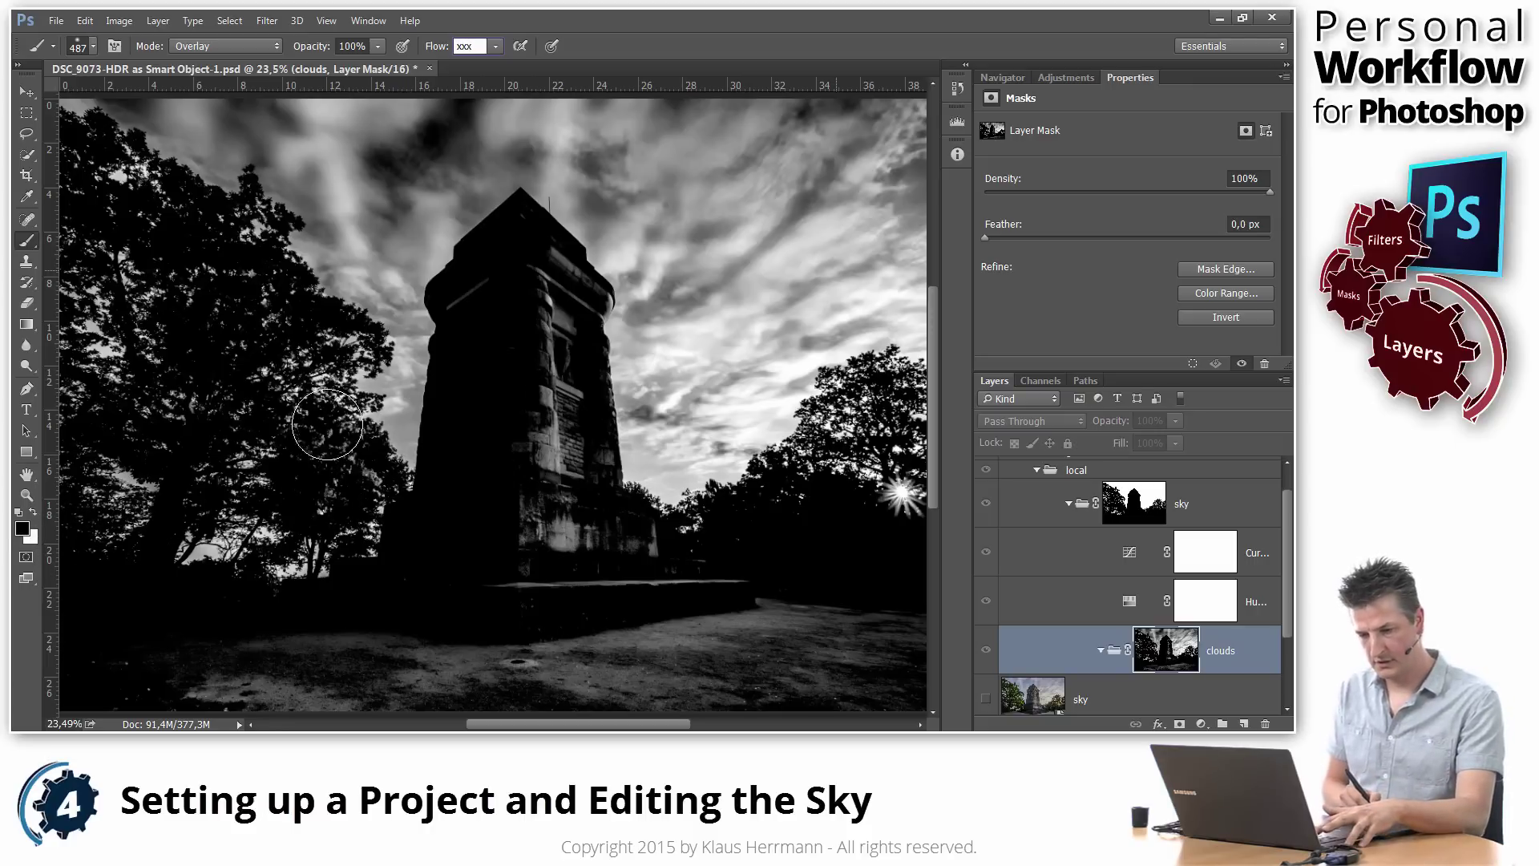
key("BackSpace")
key("BackSpace")
type("1%")
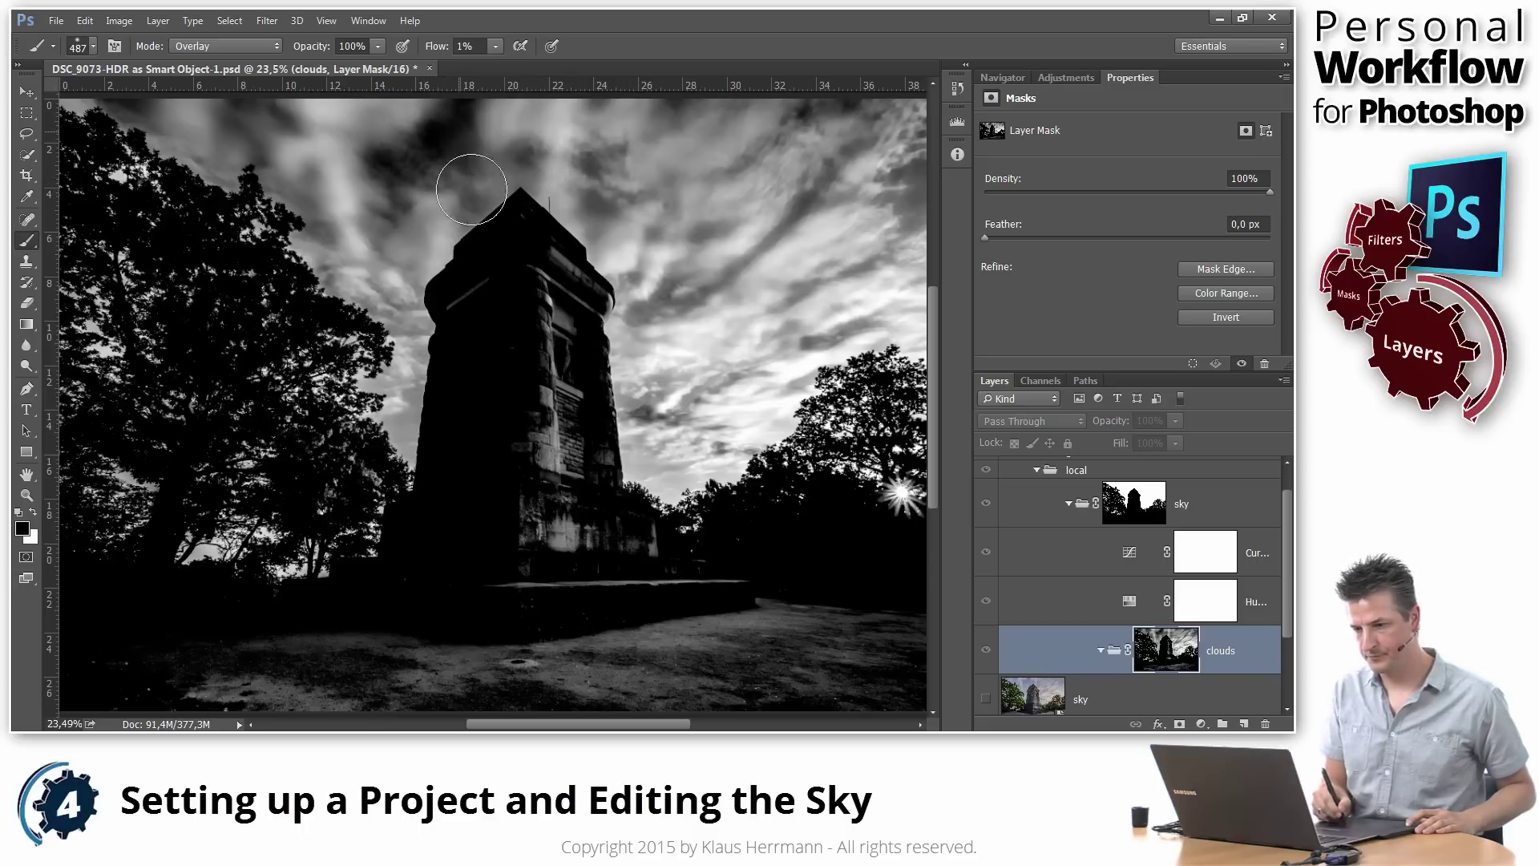
- Darken the clouds above the left-hand tree with one black 1% flow Overlay stroke
mouse_move(412, 163)
left_mouse_down()
mouse_move(371, 240)
mouse_move(247, 124)
mouse_move(263, 109)
mouse_move(218, 111)
mouse_move(375, 268)
mouse_move(405, 327)
mouse_move(385, 304)
mouse_move(433, 334)
mouse_move(404, 469)
mouse_move(415, 337)
mouse_move(392, 426)
mouse_move(379, 390)
mouse_move(387, 442)
mouse_move(602, 384)
mouse_move(656, 419)
mouse_move(682, 398)
mouse_move(665, 403)
mouse_move(703, 477)
mouse_move(680, 491)
mouse_move(696, 494)
mouse_move(679, 472)
mouse_move(686, 416)
mouse_move(891, 312)
mouse_move(929, 222)
mouse_move(871, 265)
mouse_move(926, 152)
mouse_move(899, 178)
mouse_move(839, 171)
mouse_move(869, 126)
mouse_move(855, 101)
mouse_move(807, 117)
mouse_move(817, 178)
mouse_move(771, 218)
mouse_move(705, 240)
mouse_move(668, 293)
mouse_move(708, 248)
mouse_move(756, 248)
mouse_move(732, 196)
mouse_move(710, 259)
mouse_move(611, 144)
mouse_move(601, 192)
mouse_move(702, 115)
mouse_move(806, 93)
mouse_move(890, 120)
mouse_move(922, 152)
mouse_move(876, 248)
mouse_move(906, 230)
mouse_move(882, 303)
mouse_move(787, 316)
mouse_move(626, 233)
mouse_move(749, 126)
mouse_move(682, 148)
mouse_move(637, 191)
mouse_move(657, 132)
mouse_move(611, 99)
mouse_move(522, 126)
left_mouse_up()
- Paint with white to brighten the sky above and beside the tower's peak and upper left
key("x")
mouse_move(617, 205)
left_mouse_down()
mouse_move(648, 214)
mouse_move(749, 142)
mouse_move(791, 156)
left_mouse_up()
mouse_move(782, 255)
left_mouse_down()
mouse_move(910, 124)
mouse_move(851, 196)
mouse_move(712, 302)
mouse_move(680, 375)
left_mouse_up()
mouse_move(795, 356)
left_mouse_down()
mouse_move(358, 238)
mouse_move(376, 270)
mouse_move(363, 308)
mouse_move(398, 320)
mouse_move(435, 247)
mouse_move(383, 391)
mouse_move(394, 337)
mouse_move(400, 376)
mouse_move(337, 210)
mouse_move(207, 121)
mouse_move(227, 155)
mouse_move(192, 148)
mouse_move(198, 127)
mouse_move(250, 162)
mouse_move(280, 126)
mouse_move(290, 136)
mouse_move(296, 92)
mouse_move(549, 123)
mouse_move(524, 105)
mouse_move(555, 195)
mouse_move(573, 165)
mouse_move(610, 236)
mouse_move(651, 228)
mouse_move(678, 158)
mouse_move(613, 107)
mouse_move(651, 162)
mouse_move(698, 157)
mouse_move(708, 202)
mouse_move(730, 212)
mouse_move(802, 166)
mouse_move(639, 240)
left_mouse_up()
- Paint with black to darken the sky around the tower's peak
key("x")
mouse_move(543, 228)
left_mouse_down()
mouse_move(686, 214)
mouse_move(608, 203)
mouse_move(605, 244)
mouse_move(606, 158)
mouse_move(598, 205)
mouse_move(470, 176)
mouse_move(477, 190)
mouse_move(470, 146)
mouse_move(474, 179)
mouse_move(428, 165)
mouse_move(382, 236)
mouse_move(394, 179)
mouse_move(264, 150)
mouse_move(291, 182)
mouse_move(240, 146)
left_mouse_up()
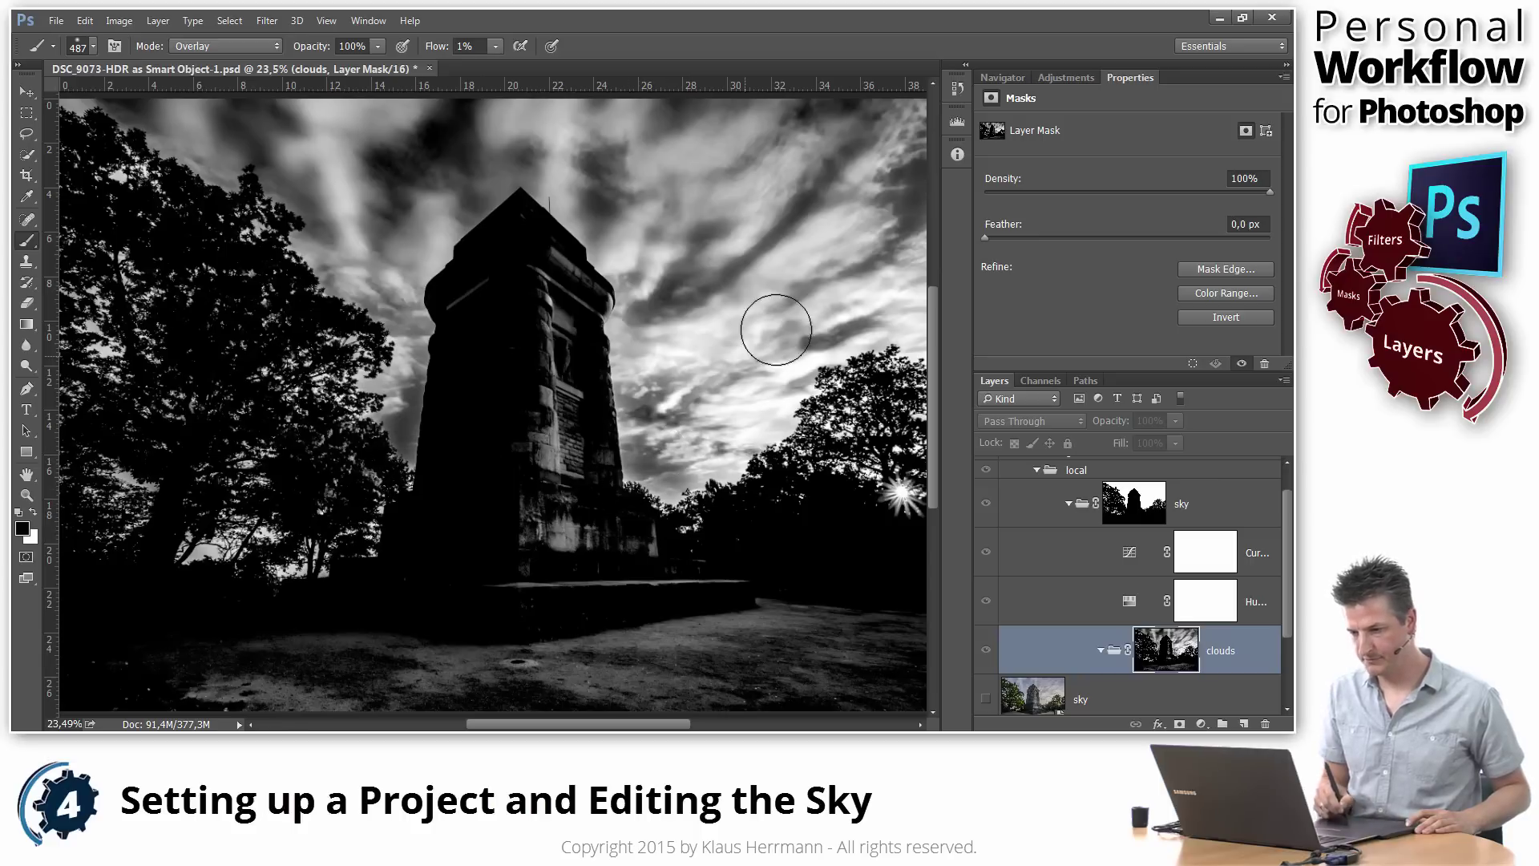
key("x")
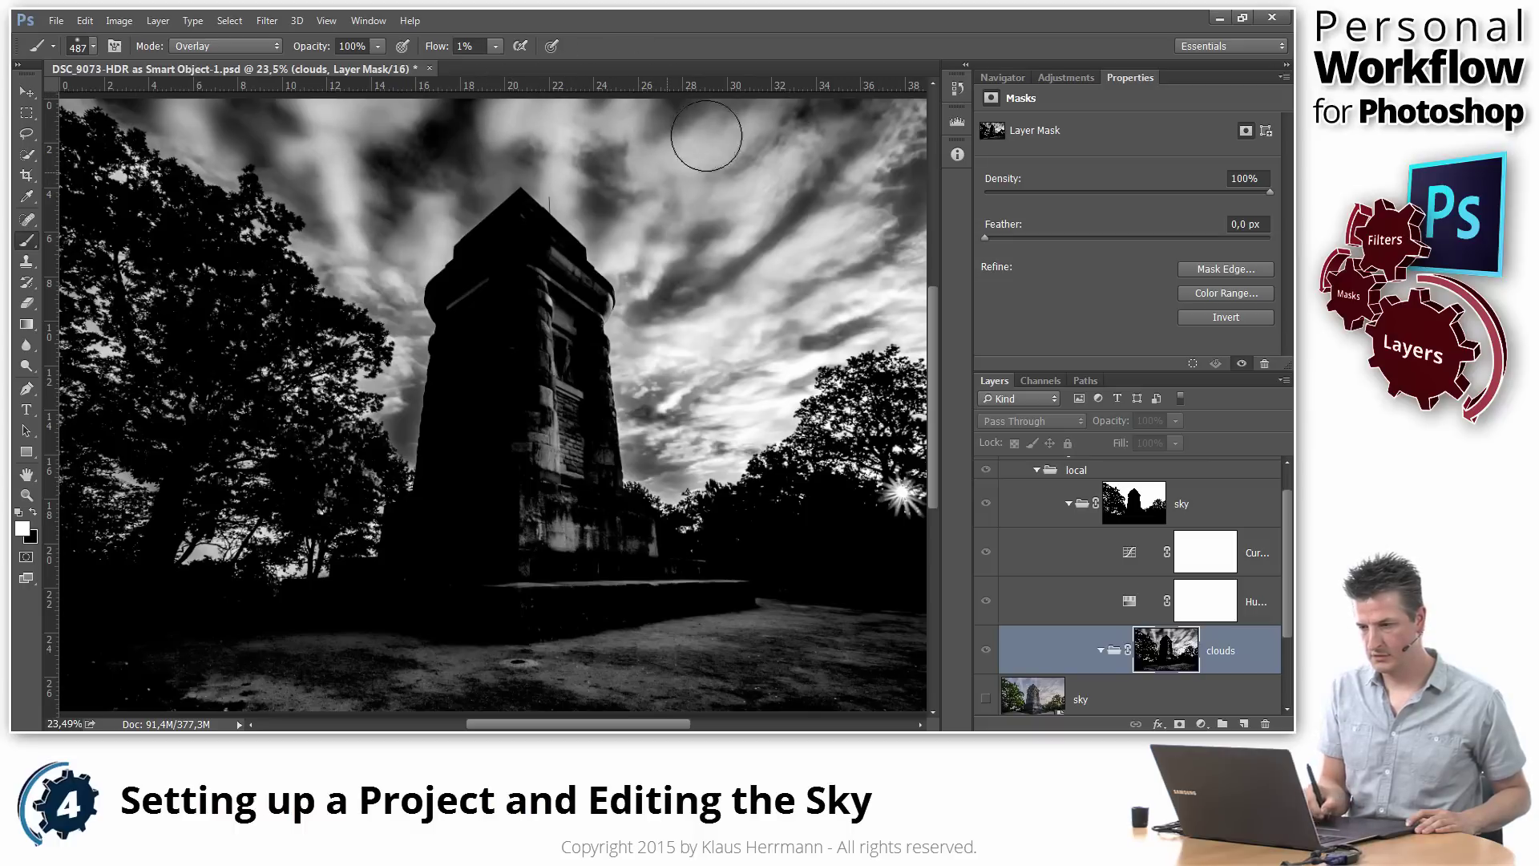
- Darken the upper-right sky clouds with black, then fit the whole image on screen
key("x")
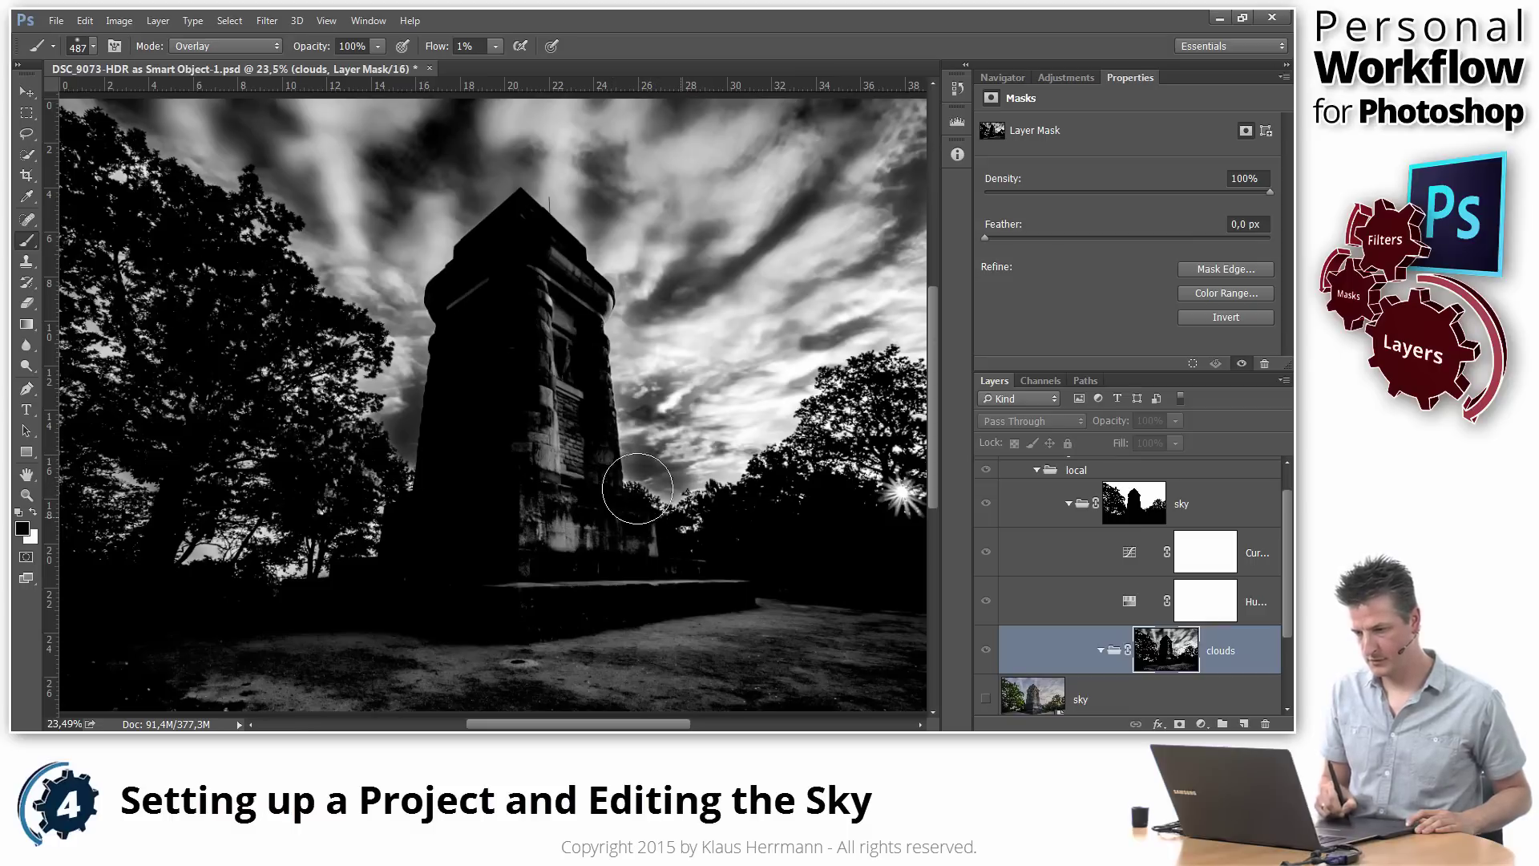
mouse_move(859, 326)
left_mouse_down()
mouse_move(880, 316)
mouse_move(813, 344)
mouse_move(834, 281)
mouse_move(777, 224)
mouse_move(676, 290)
mouse_move(802, 250)
mouse_move(825, 76)
mouse_move(843, 139)
mouse_move(926, 152)
mouse_move(908, 201)
mouse_move(954, 205)
mouse_move(883, 256)
left_mouse_up()
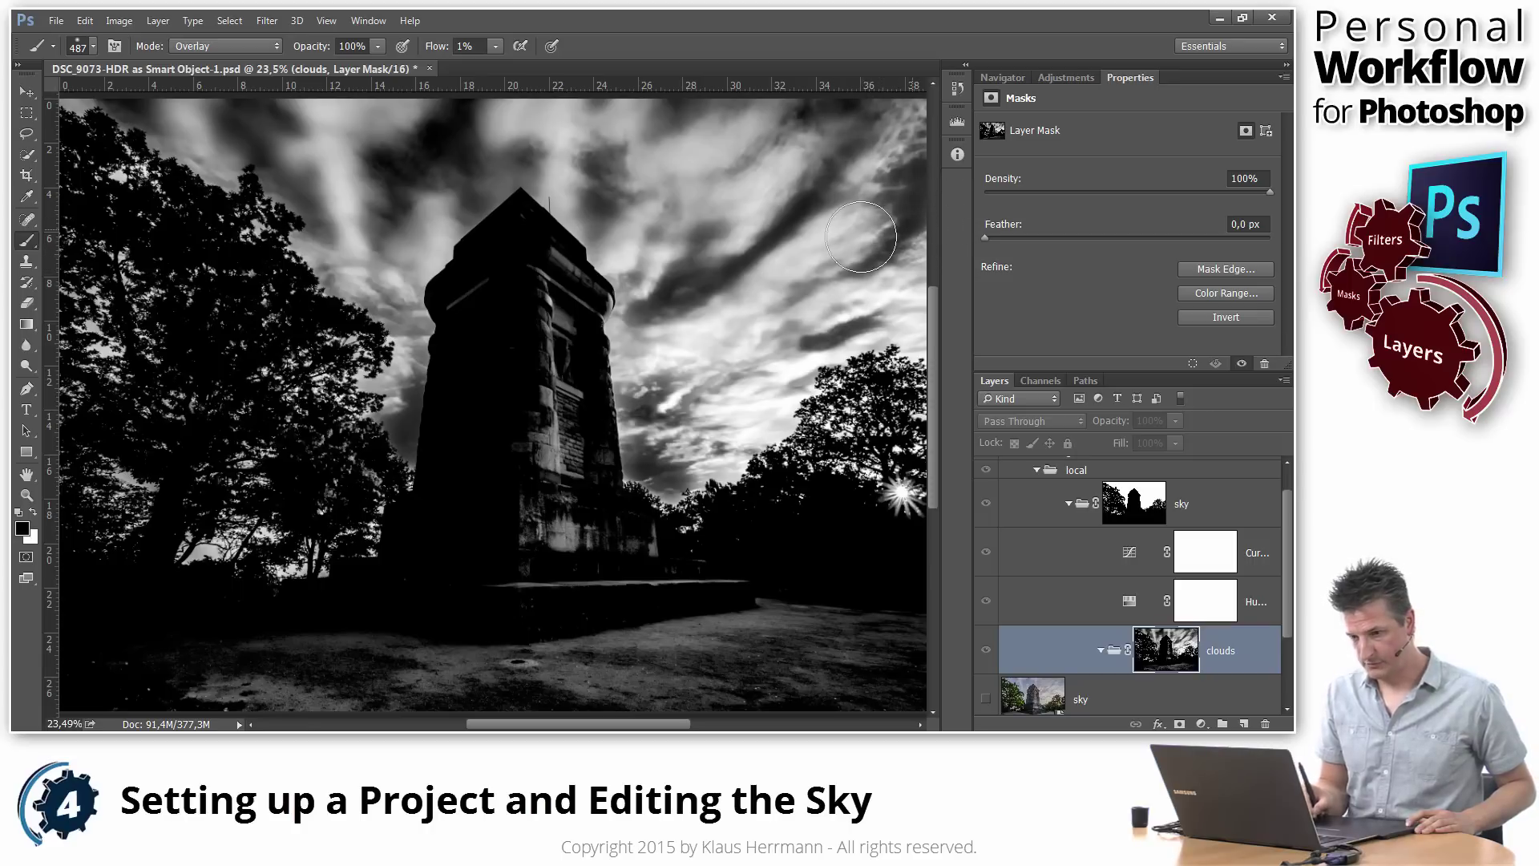
key("ctrl+0")
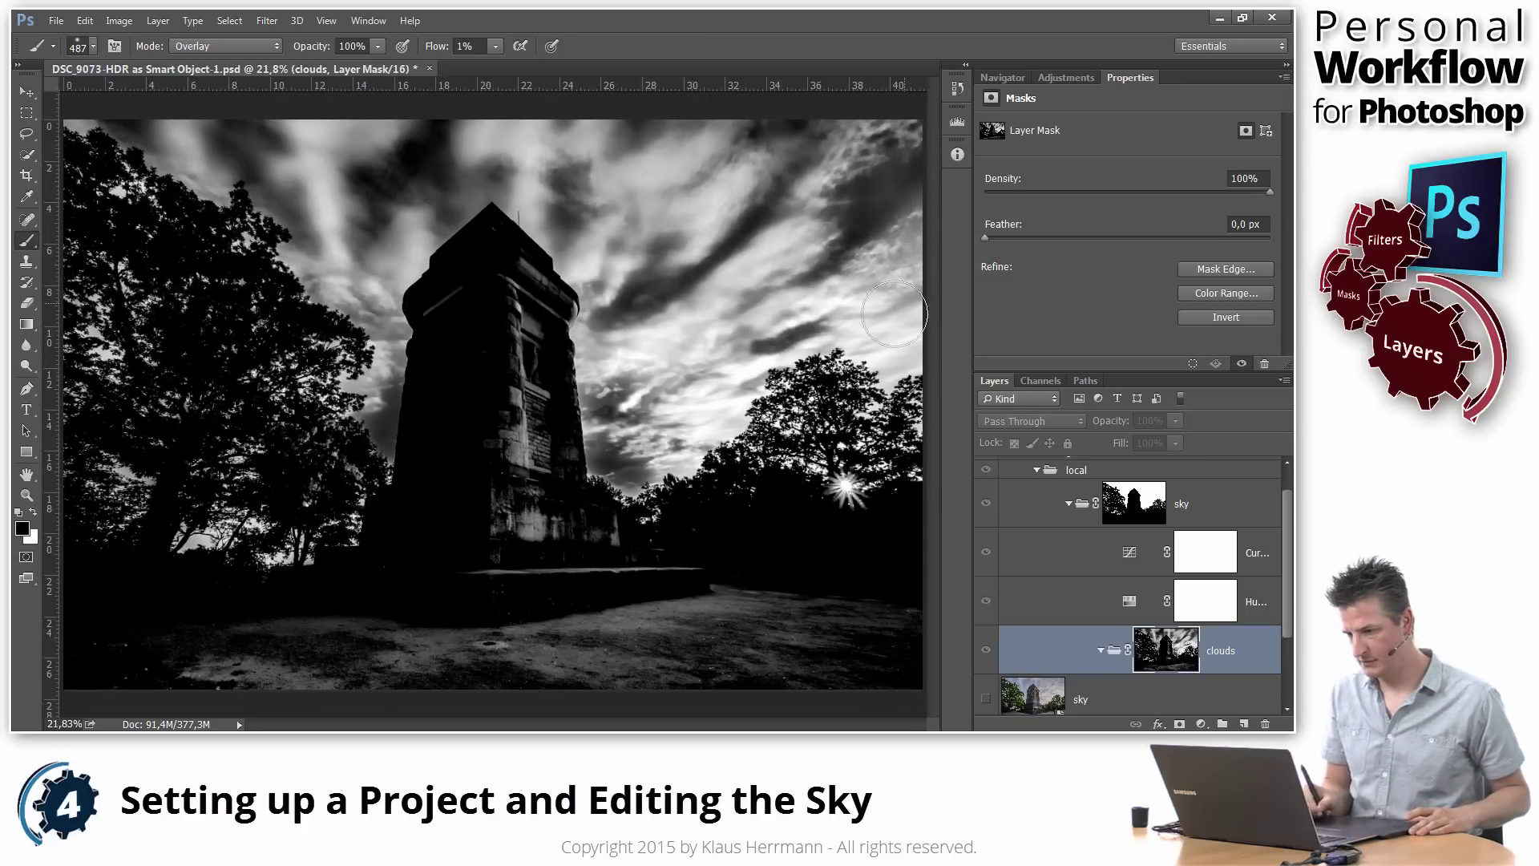
- Paint one more 1% flow Overlay stroke to darken the upper-right clouds
left_click_drag(910, 251, 922, 209)
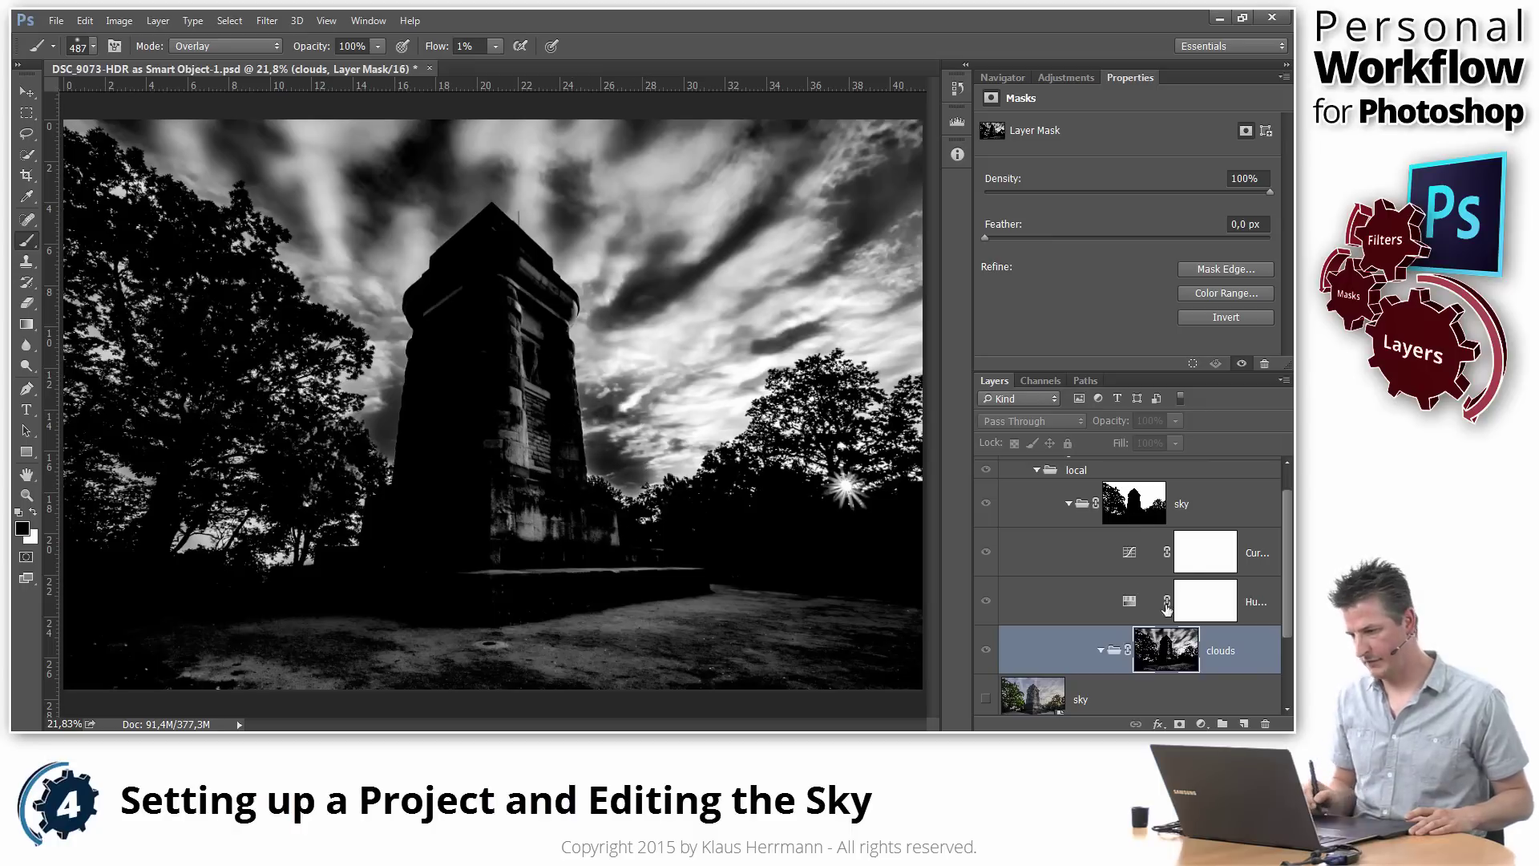
- Select a layer in the Layers panel to exit the clouds mask view and see the colour tower photo
left_click(1174, 651, "alt")
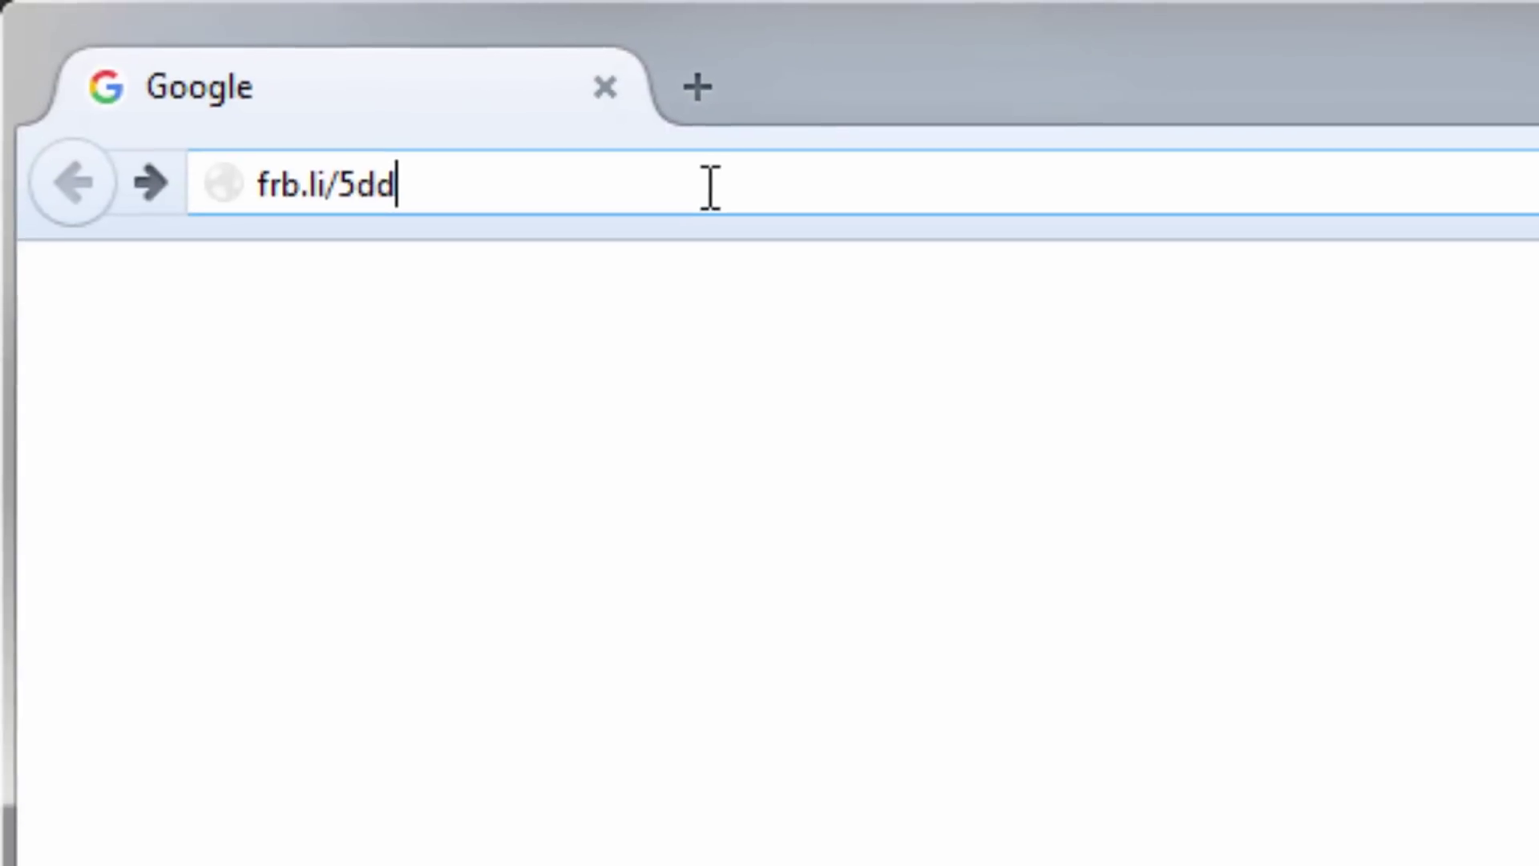
- Load frb.li/5dd and scroll the 5DayDeal page down to Charity Partners and the prizes
key("Return")
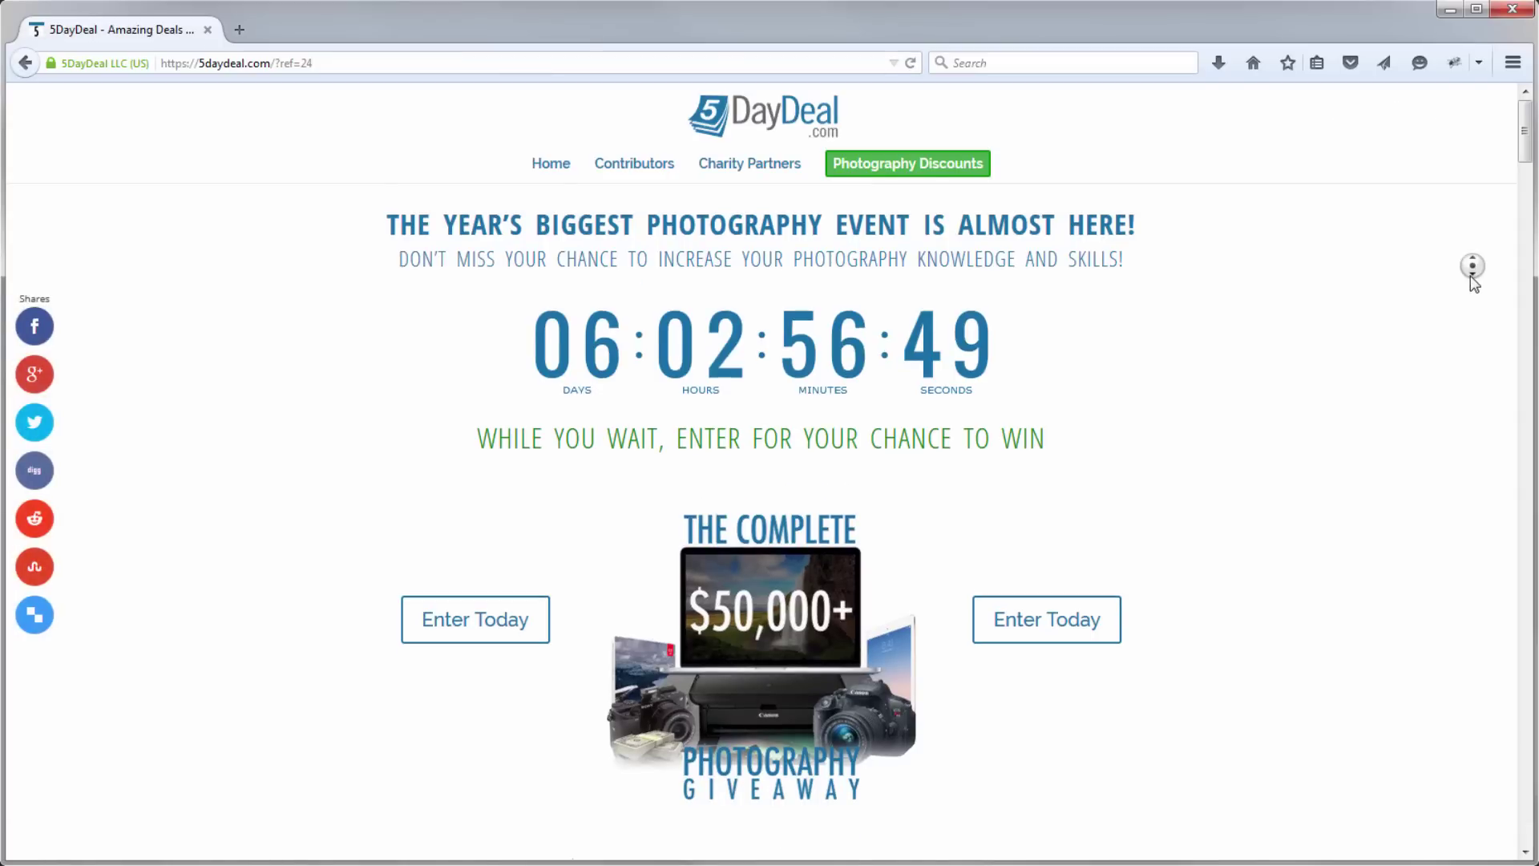
scroll(1474, 289, "down", 3)
scroll(1473, 301, "down", 5)
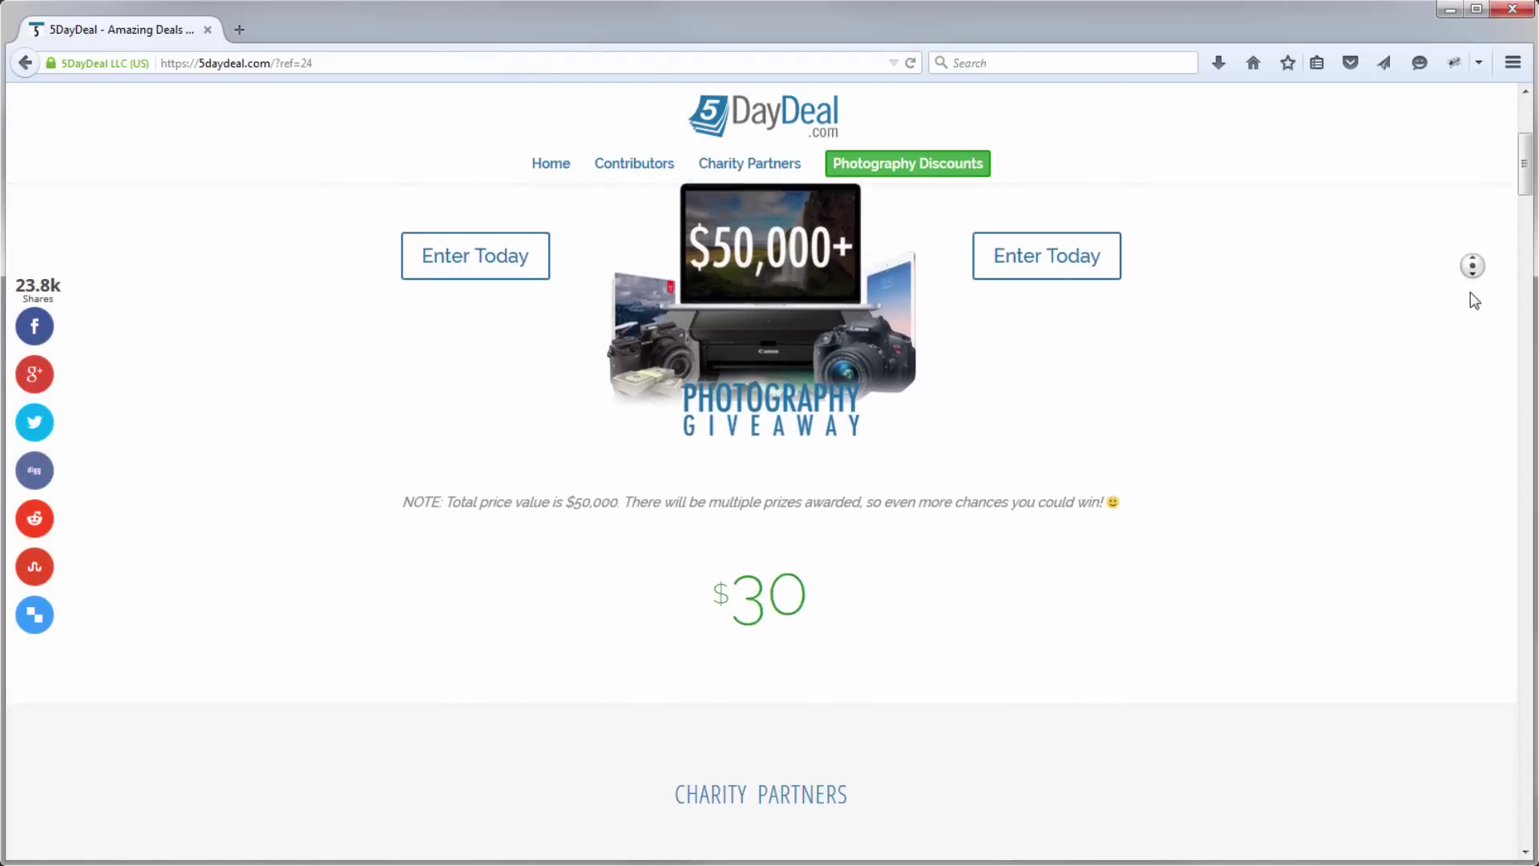
scroll(1474, 300, "down", 5)
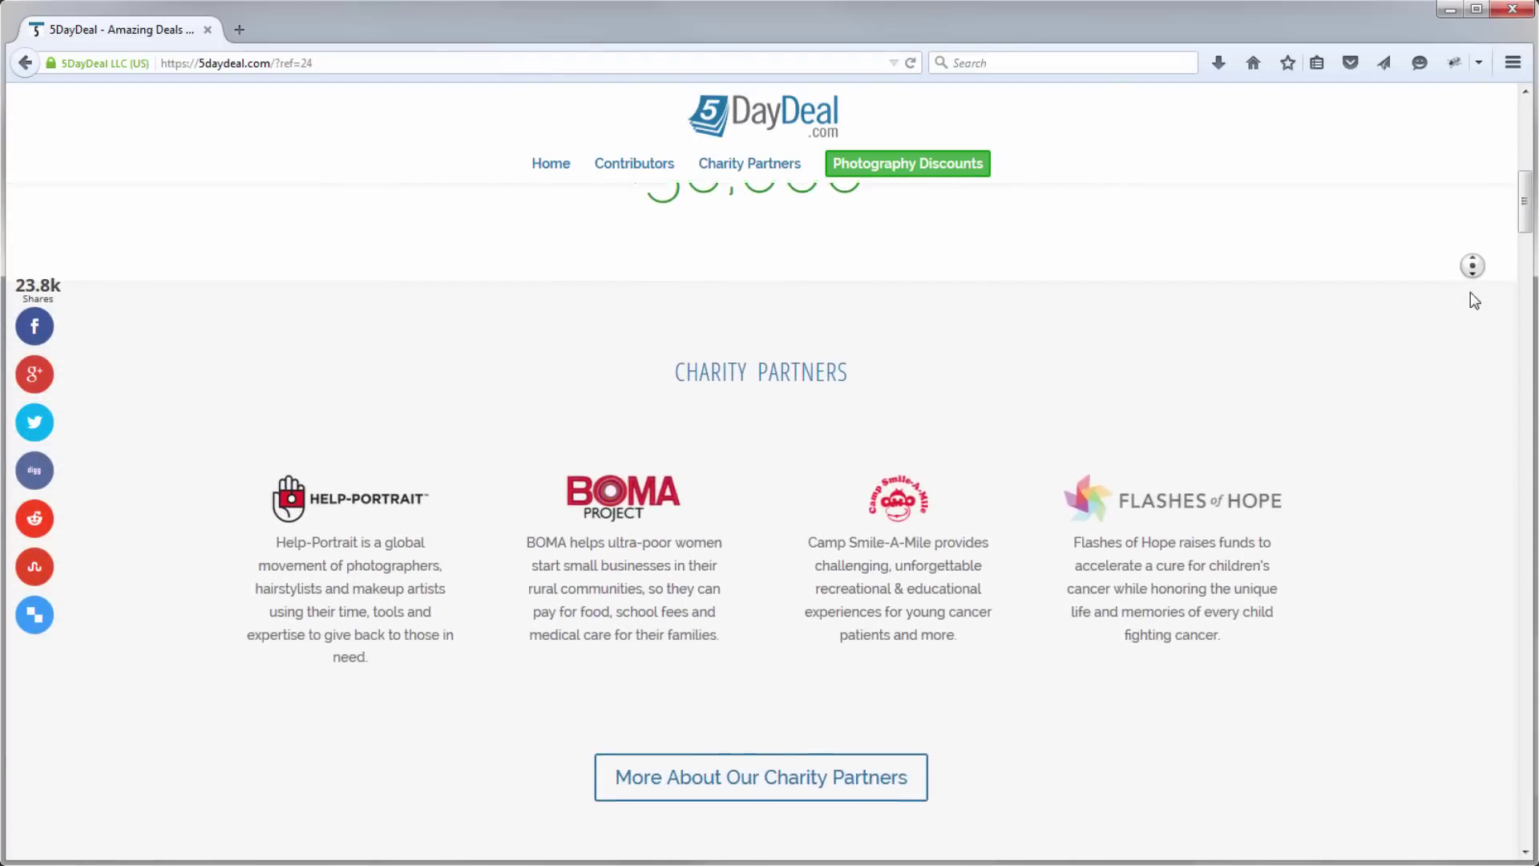